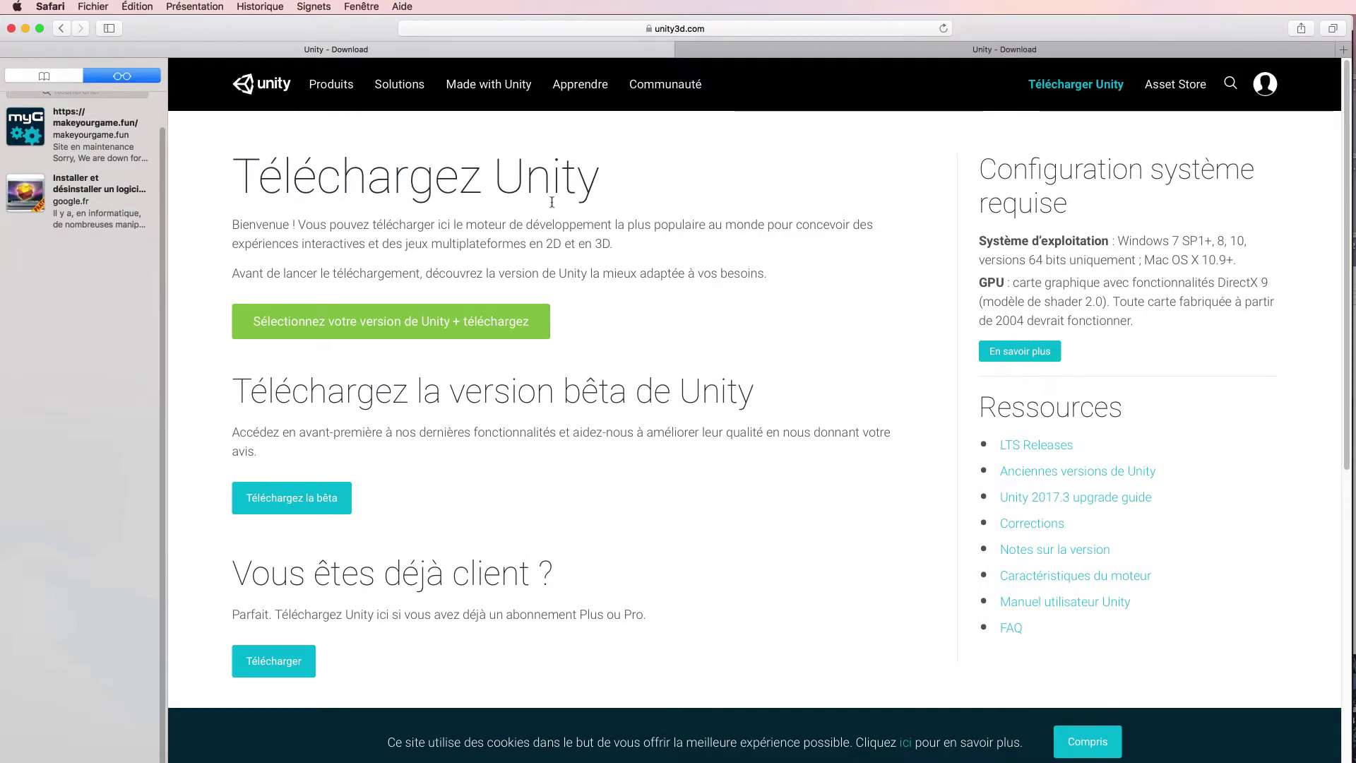
Open the Unity Personal download page and review its eligibility terms, installer options and system requirements.
click(361, 325)
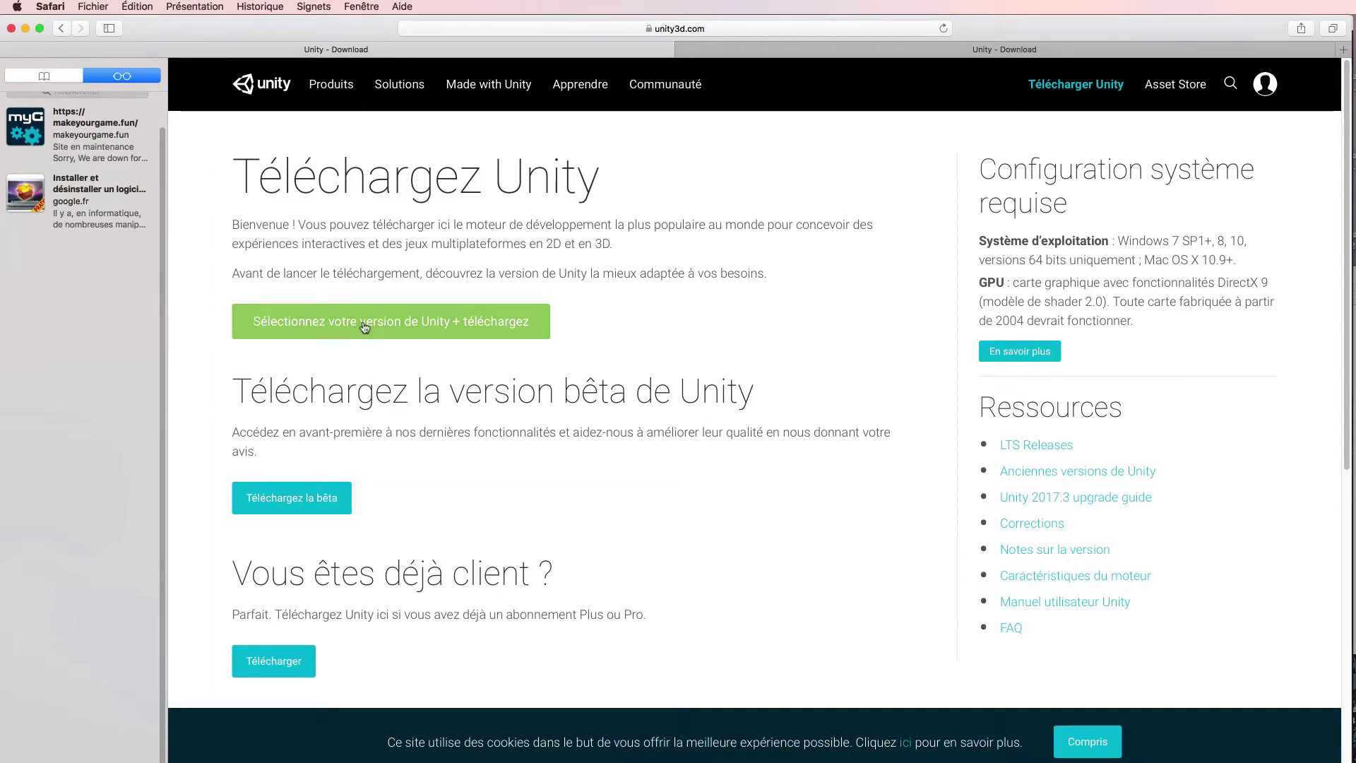
click(919, 54)
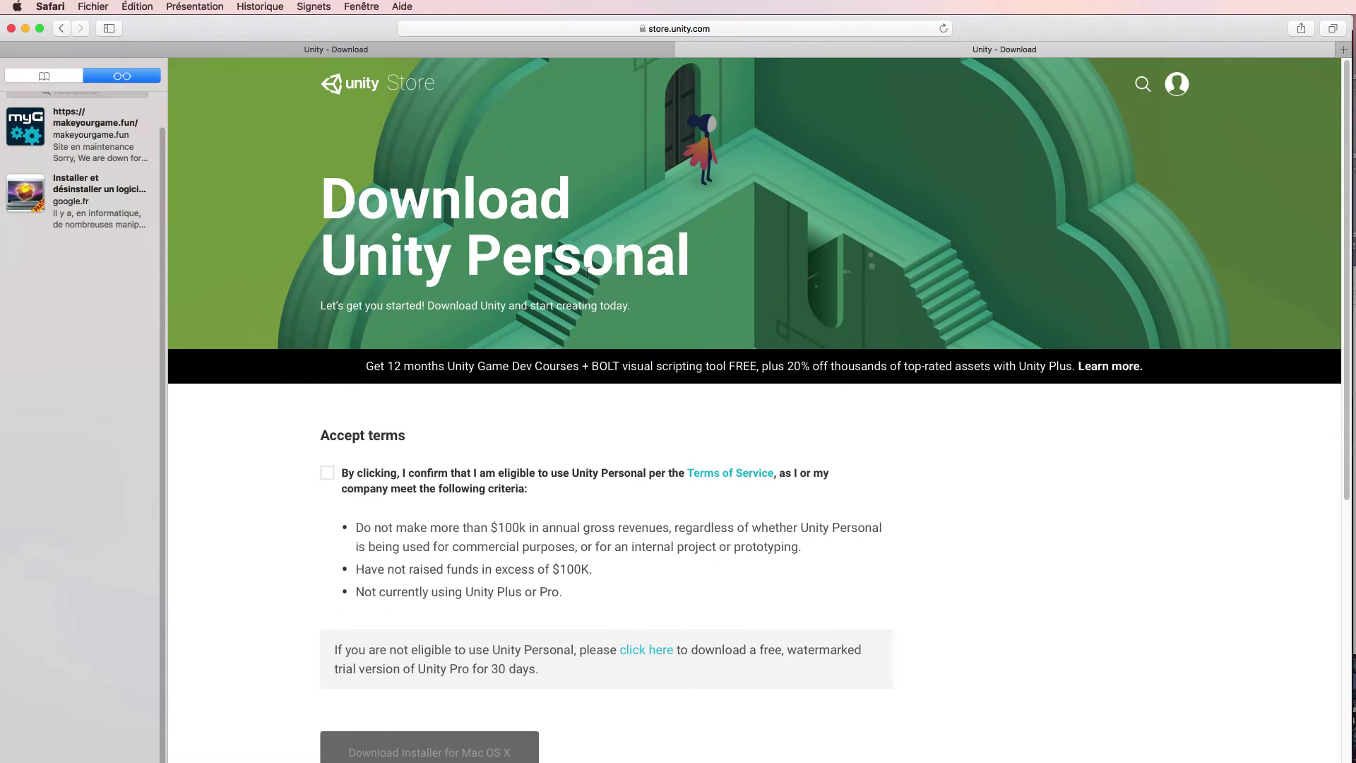
drag(389, 106, 691, 272)
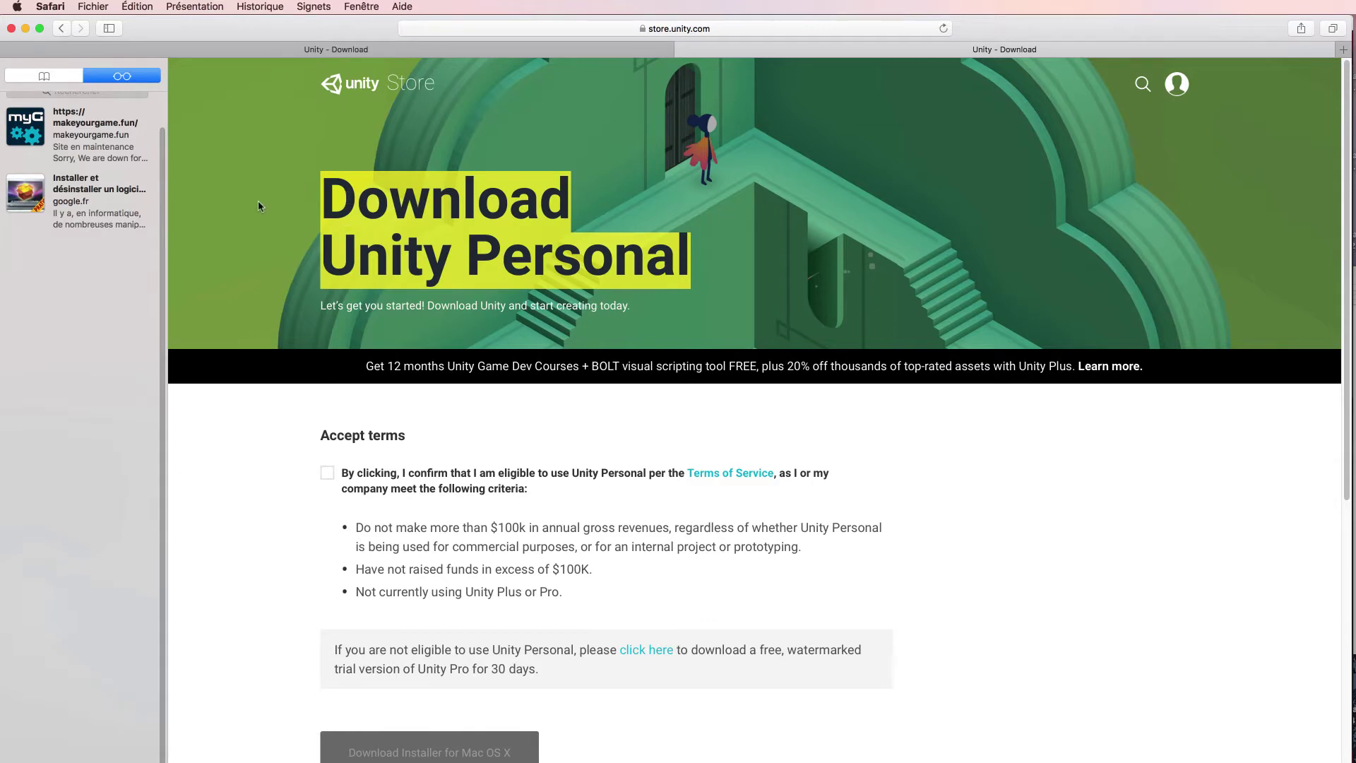
scroll(258, 201, down, 5)
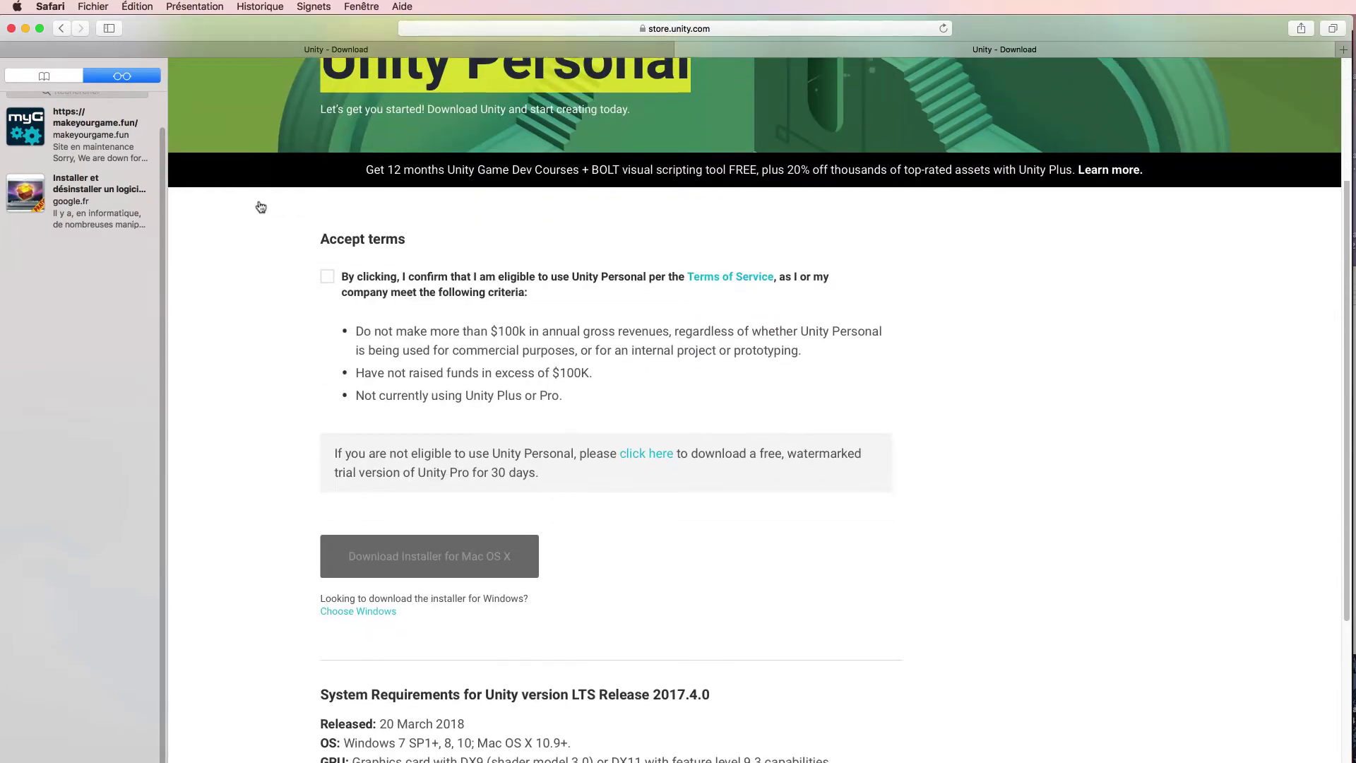
scroll(261, 206, down, 3)
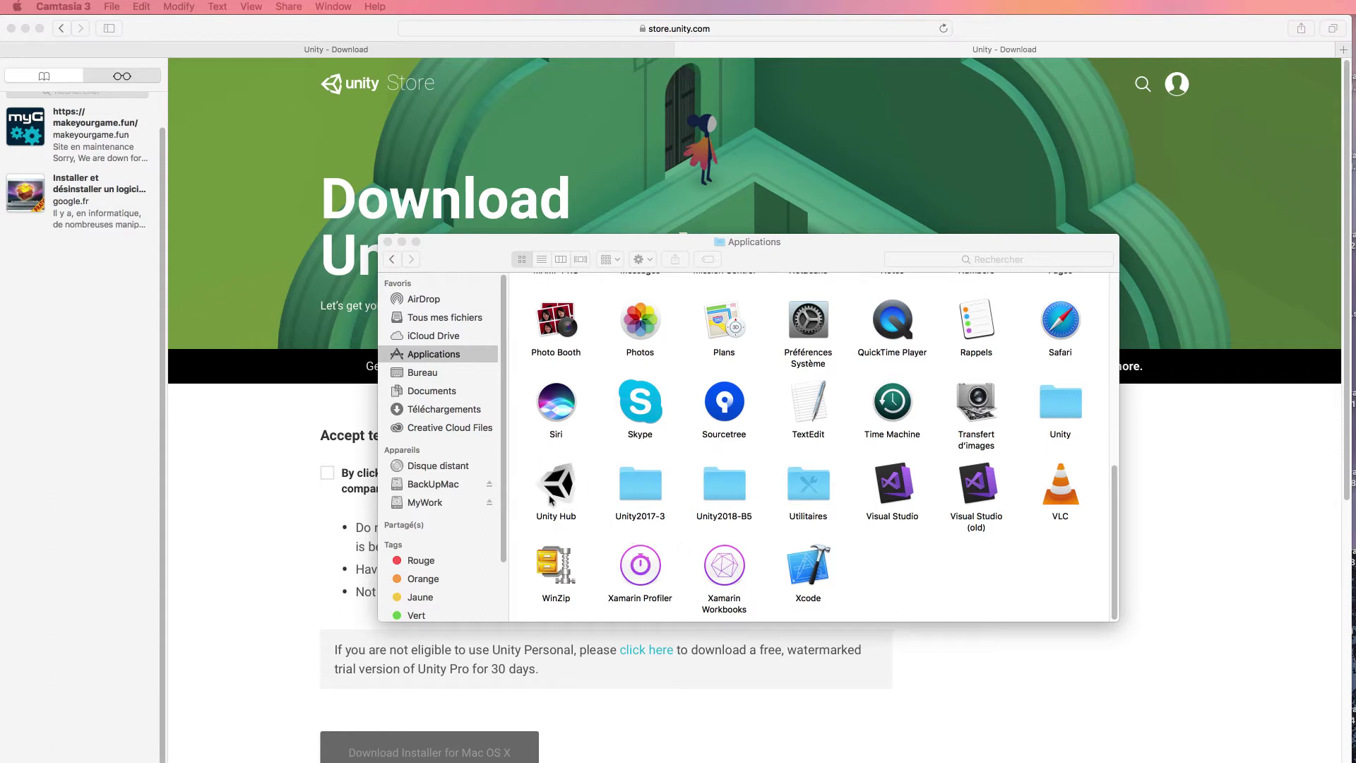
In Finder's Applications folder, look inside Unity2017-3 and point out the Unity2017-3, Unity2018-B5 and Unity folders.
double_click(637, 493)
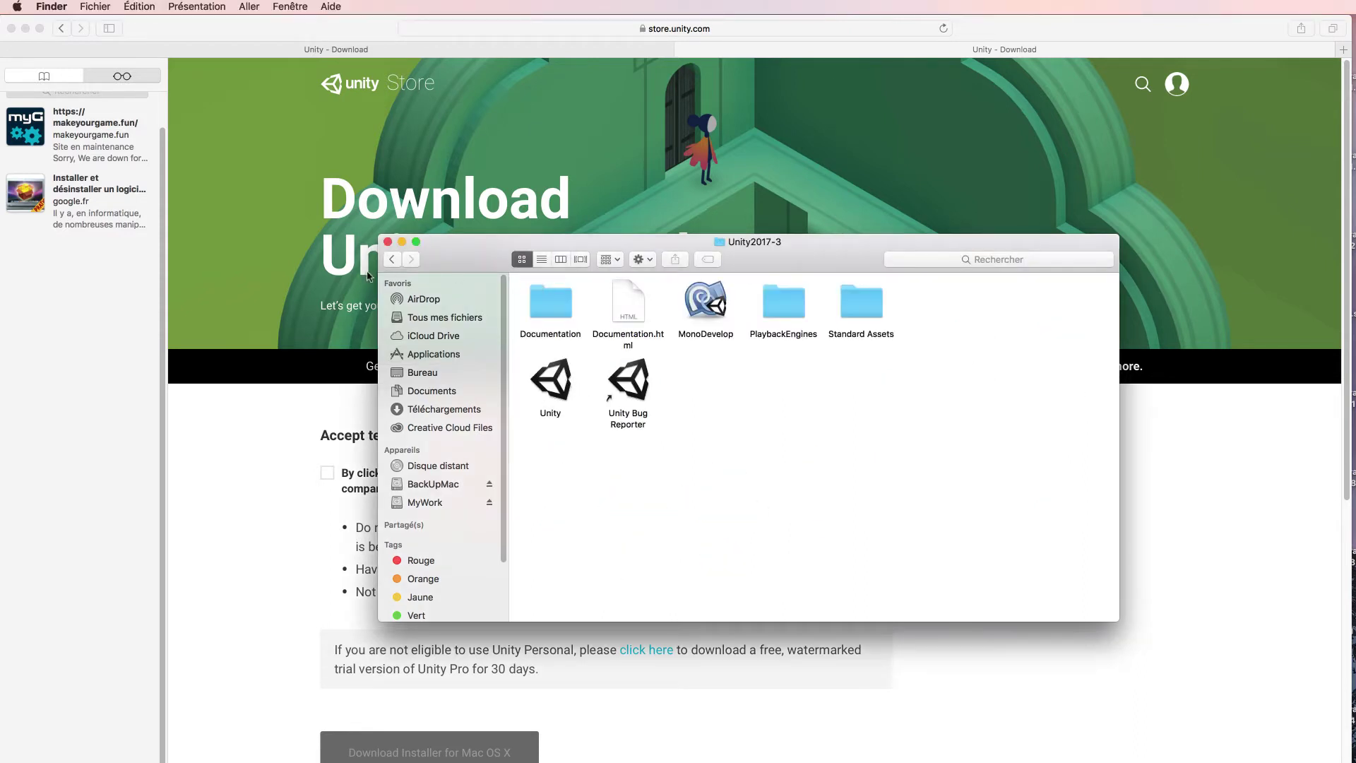
click(393, 261)
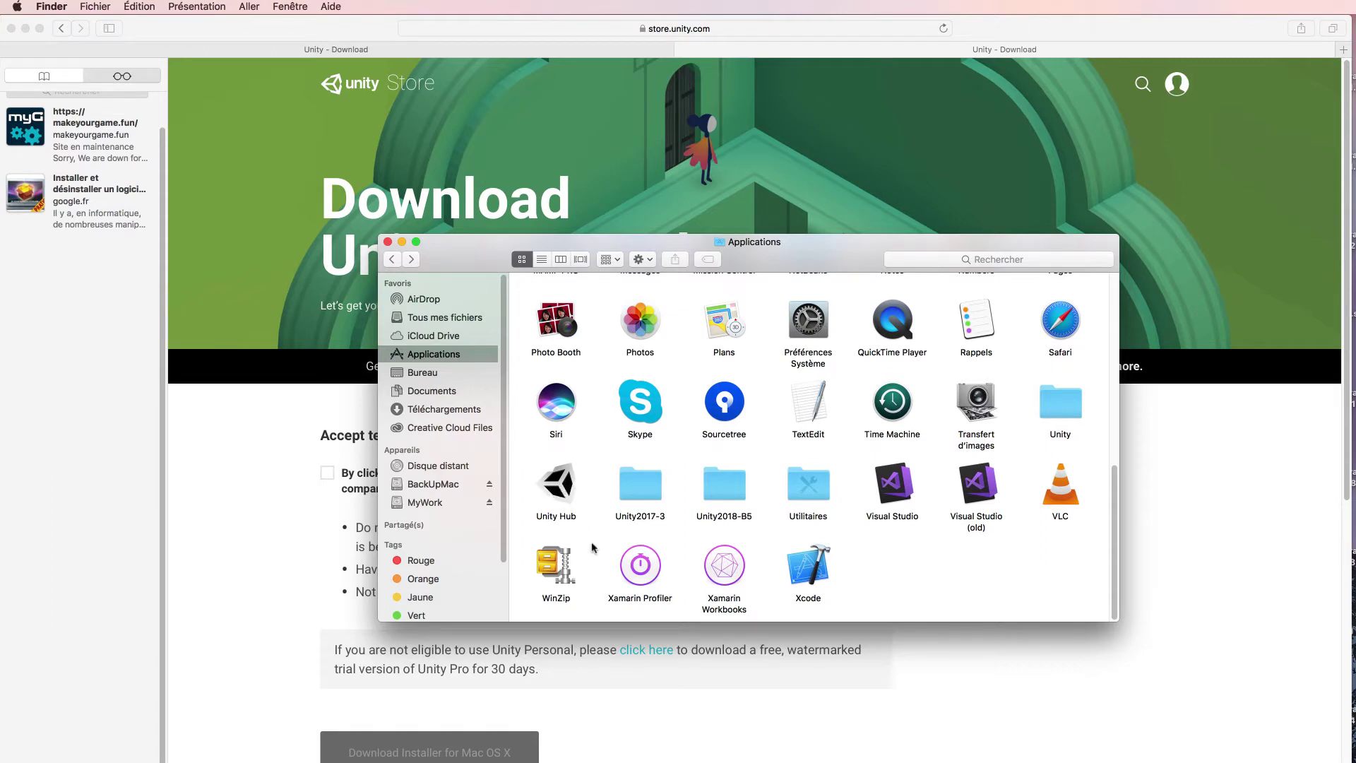
click(634, 495)
click(728, 486)
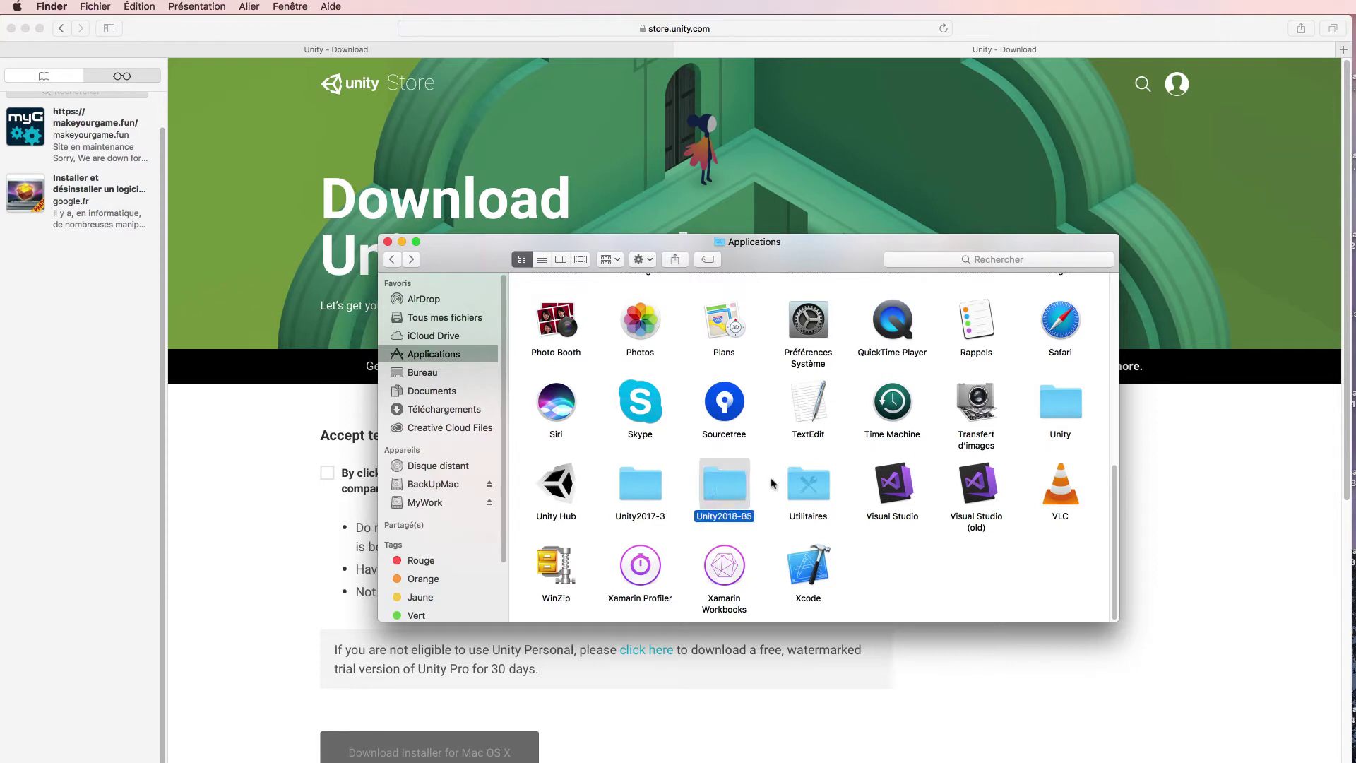
click(1050, 408)
click(730, 486)
click(641, 491)
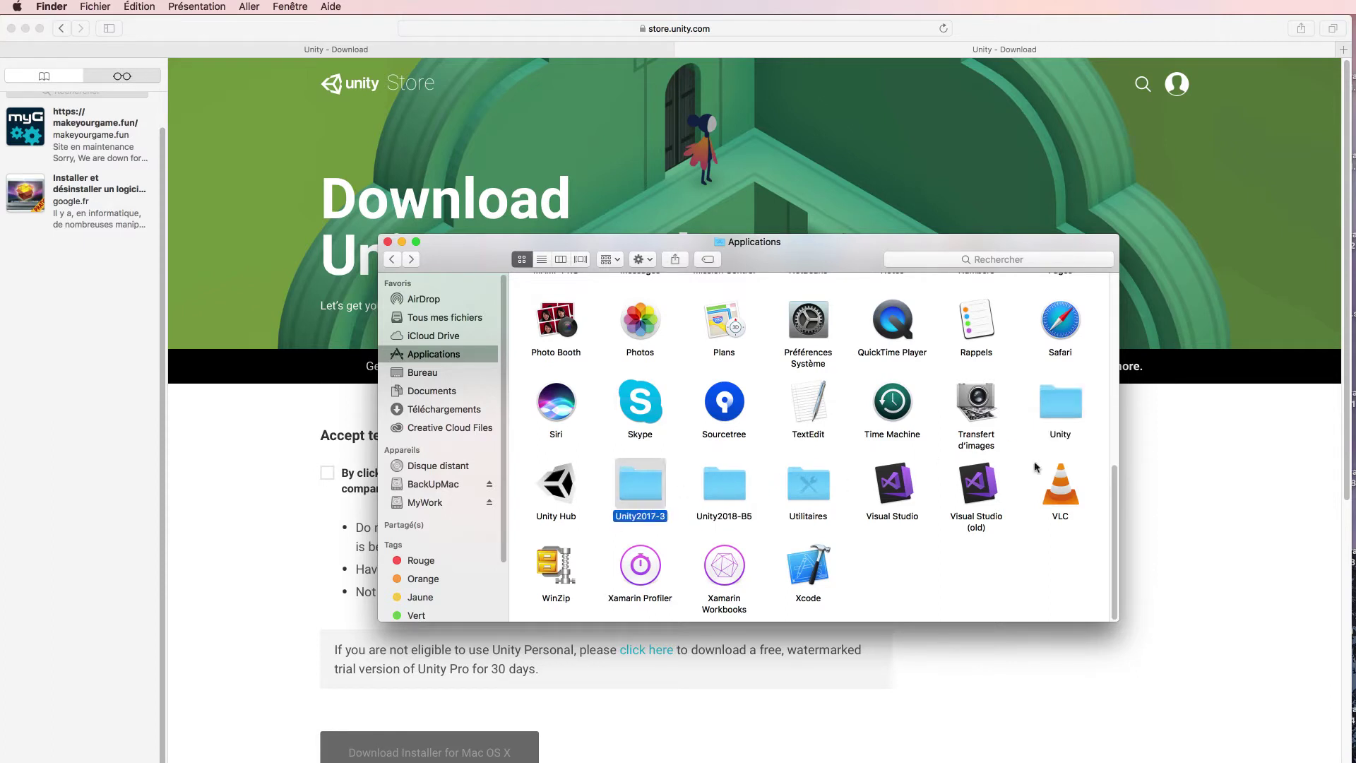
click(1054, 416)
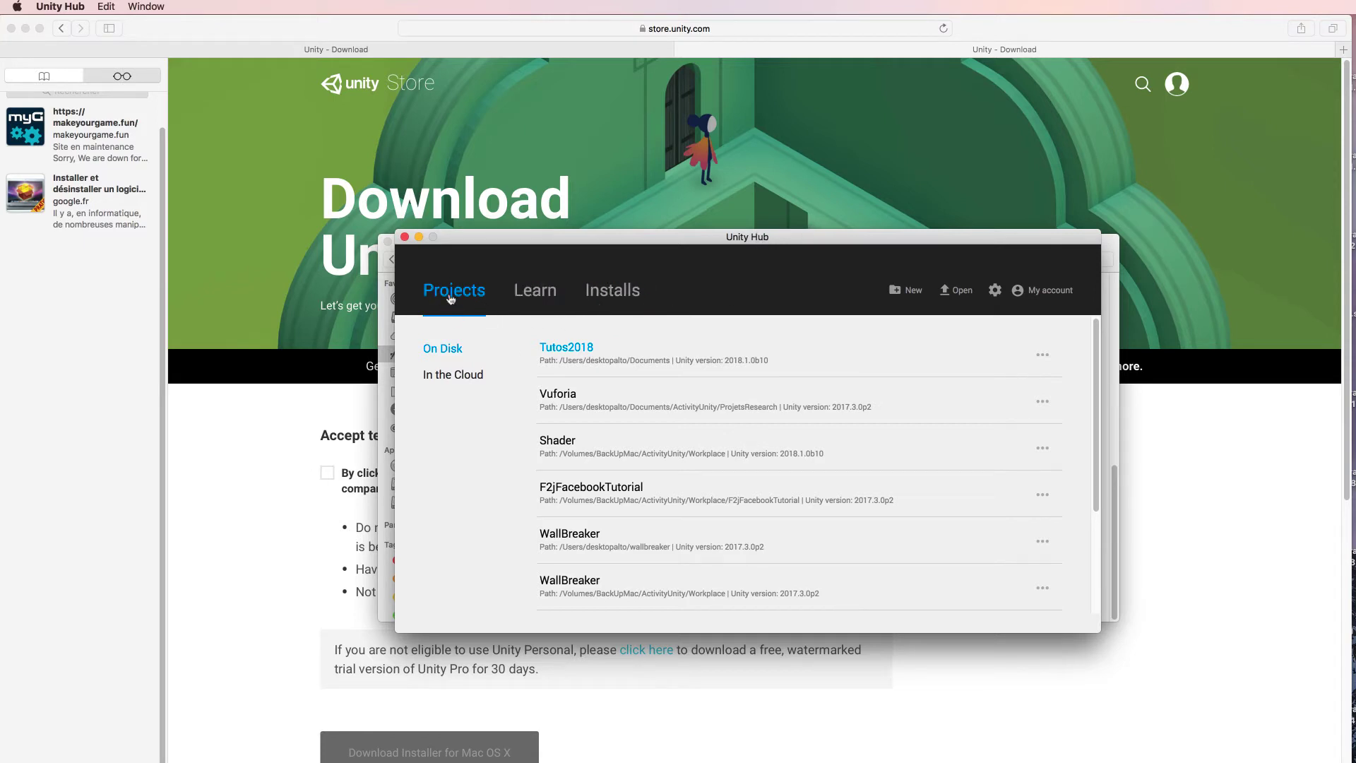
In Unity Hub, view the learning content, the editors installed on the machine, and the official and beta releases available.
click(539, 300)
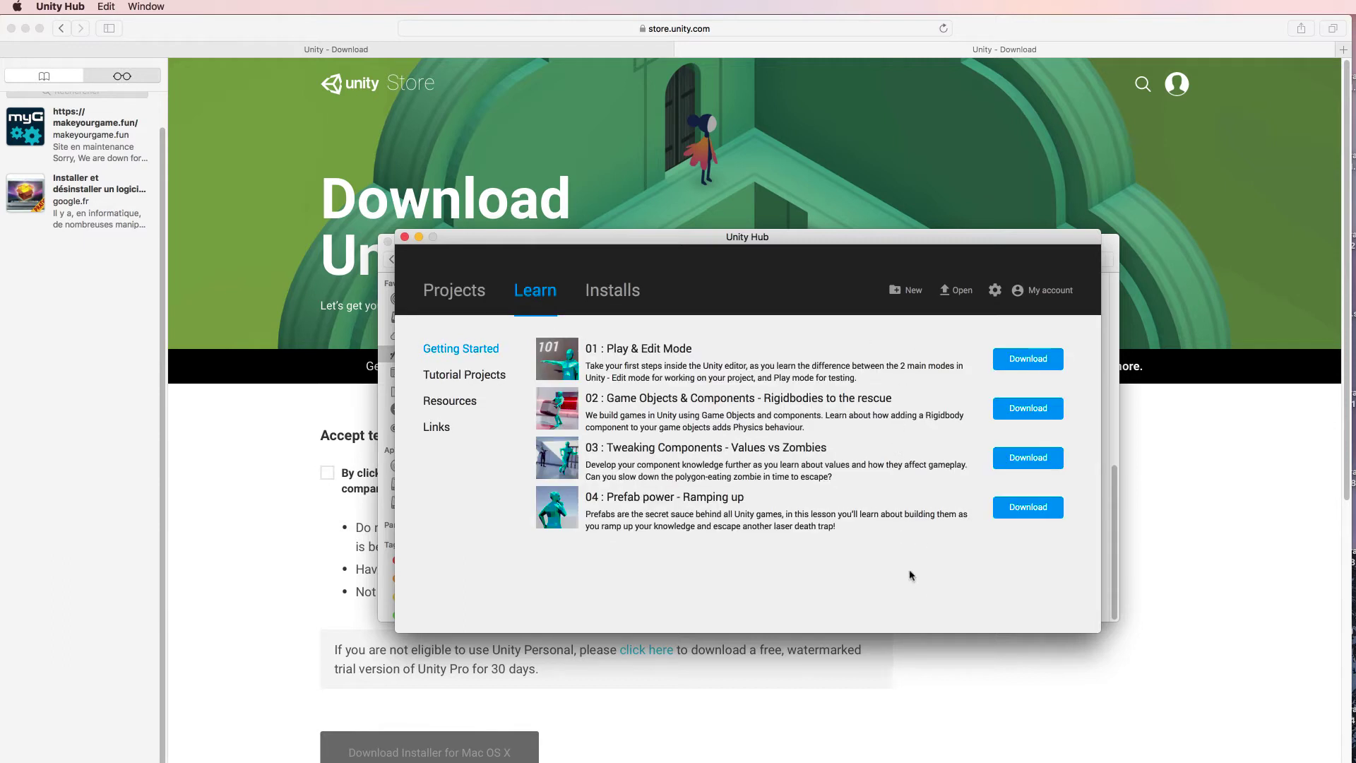
click(625, 294)
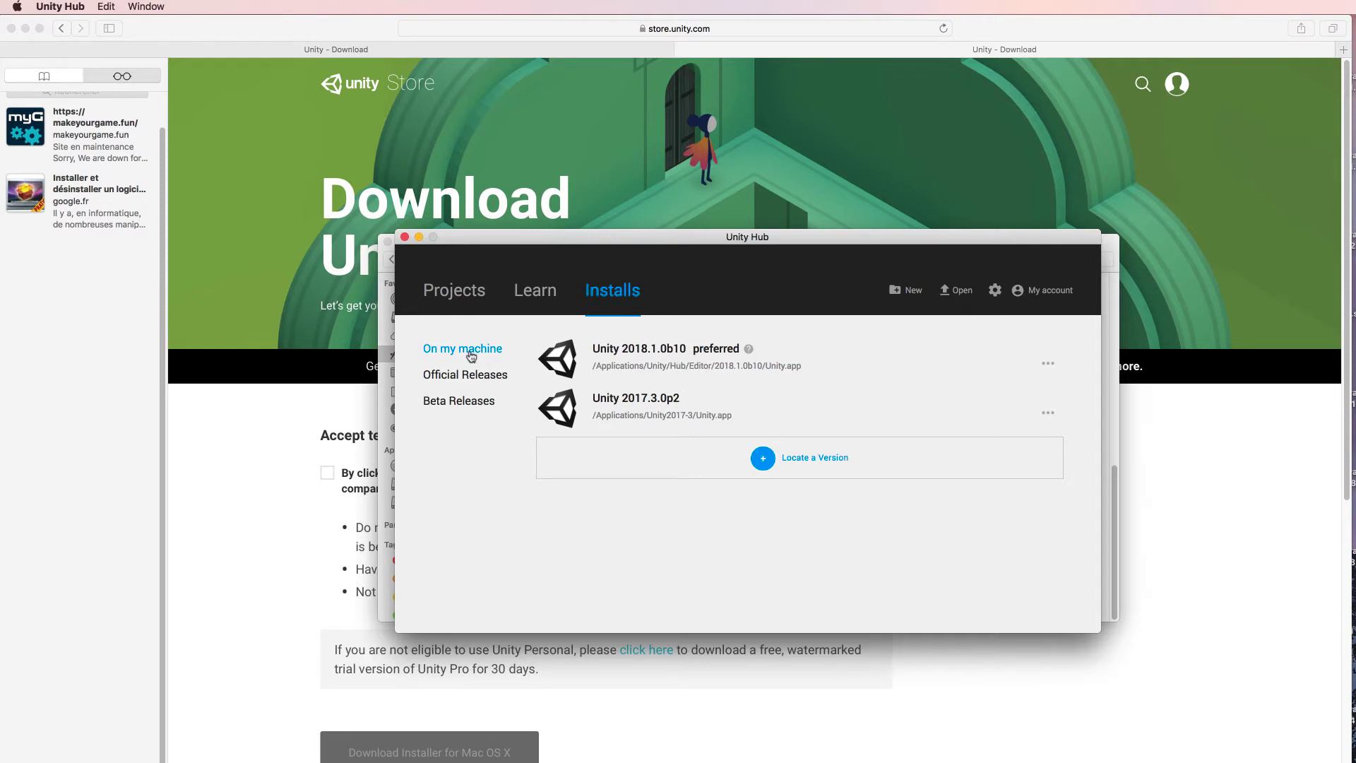
click(472, 376)
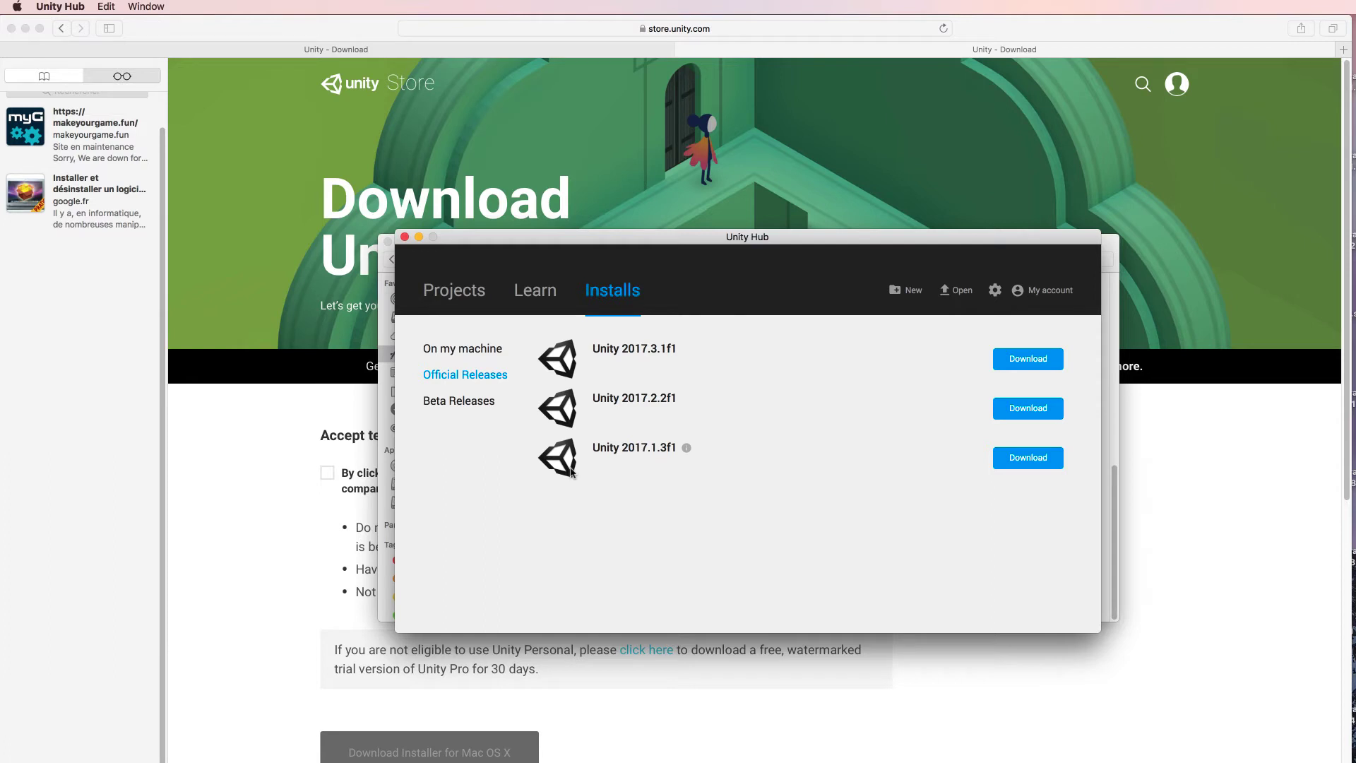
click(486, 408)
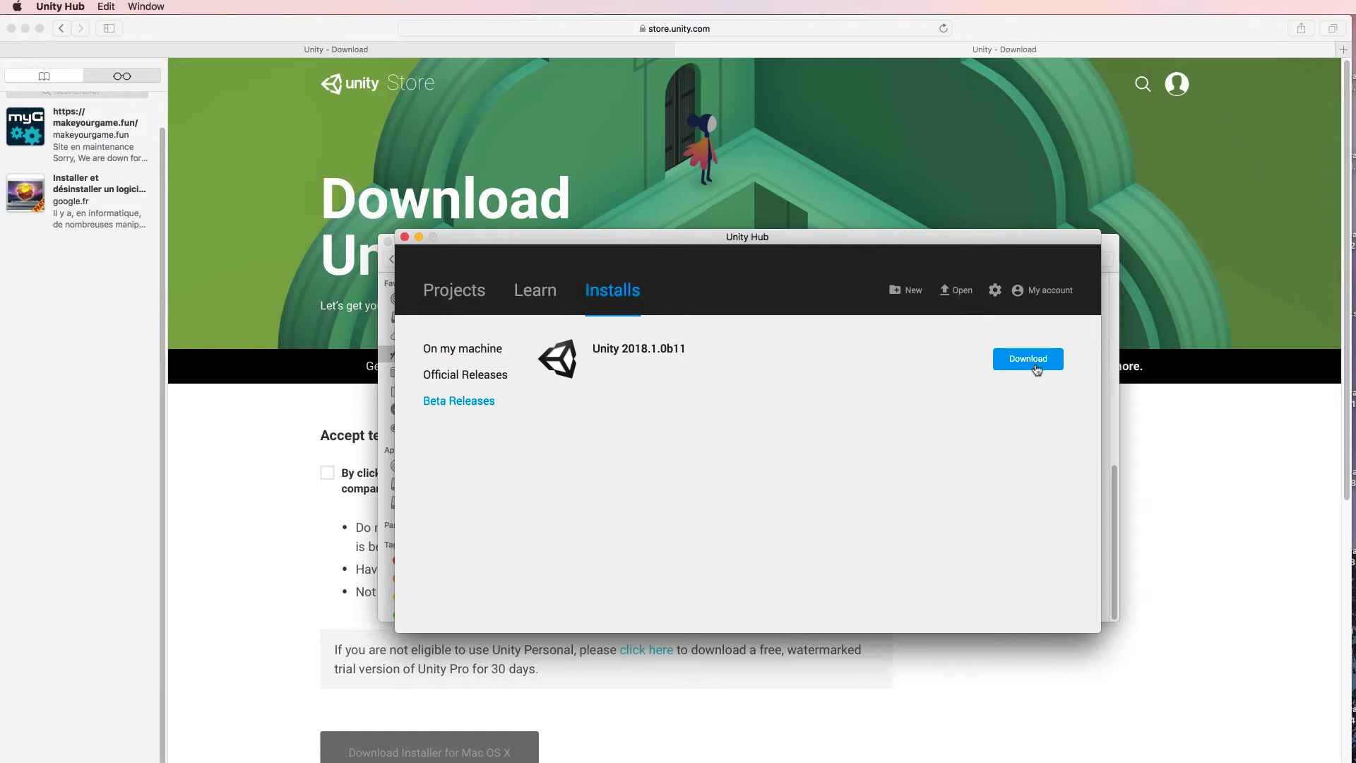
Move the Unity Hub and Finder windows apart to show the Unity folder in Applications, and bring Unity Hub back to the front.
drag(863, 245, 868, 550)
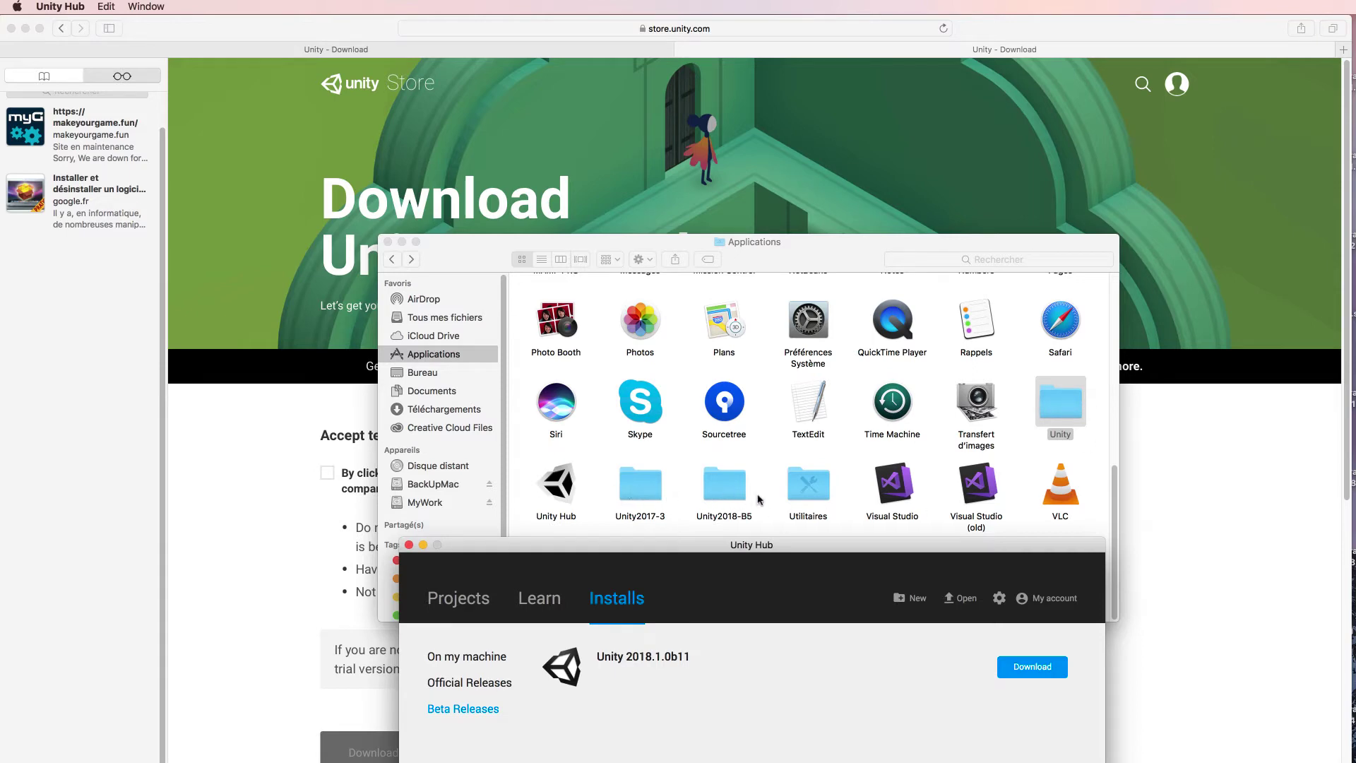
click(1060, 401)
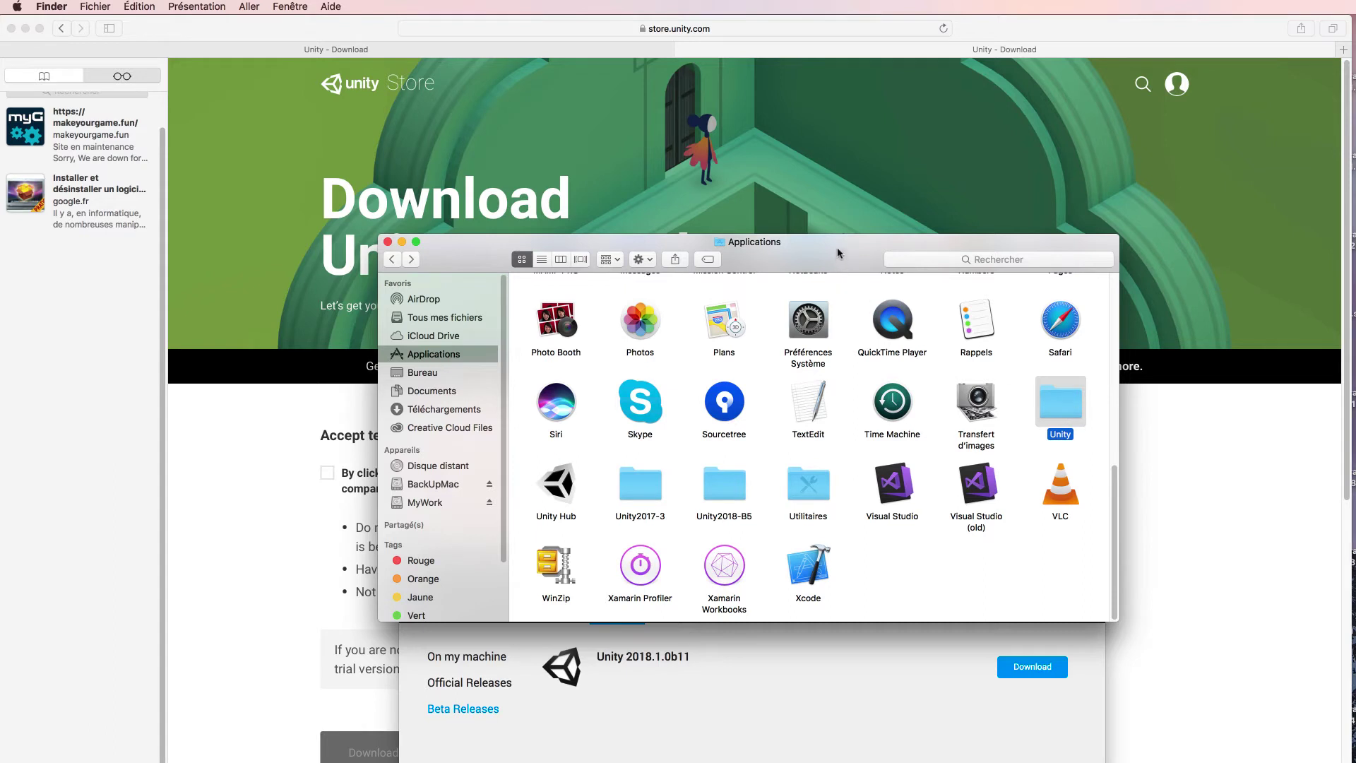
drag(837, 252, 828, 81)
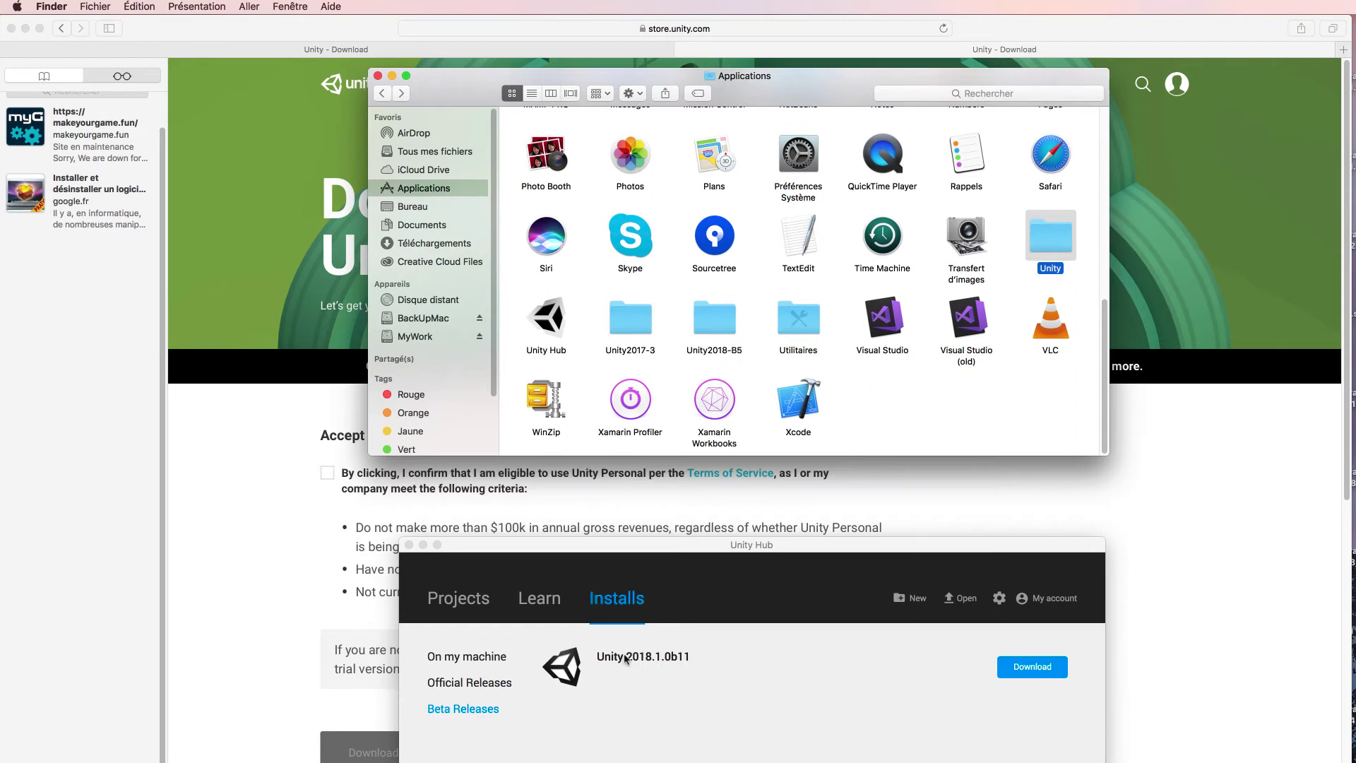
click(647, 550)
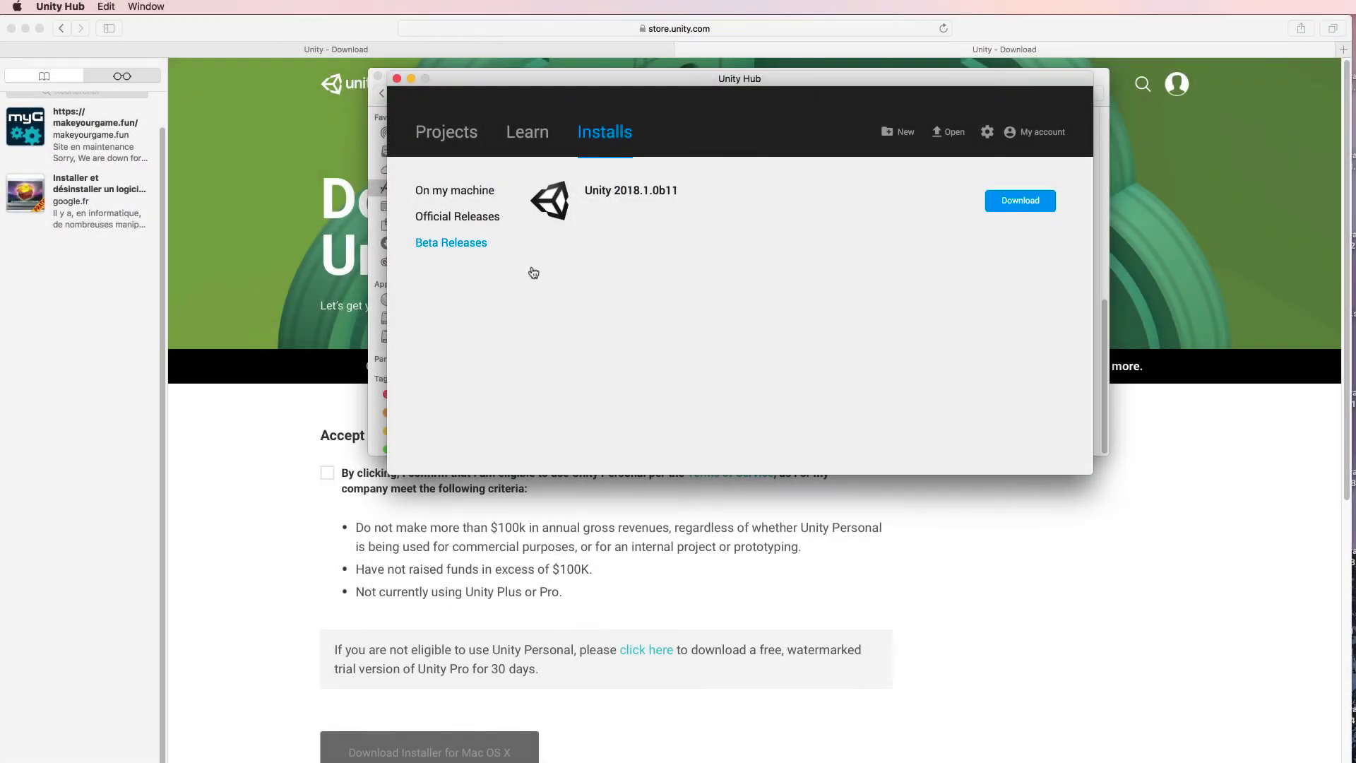
In the project list, check which editor versions can open Tutos2018 and F2jFacebookTutorial without launching either project.
click(444, 143)
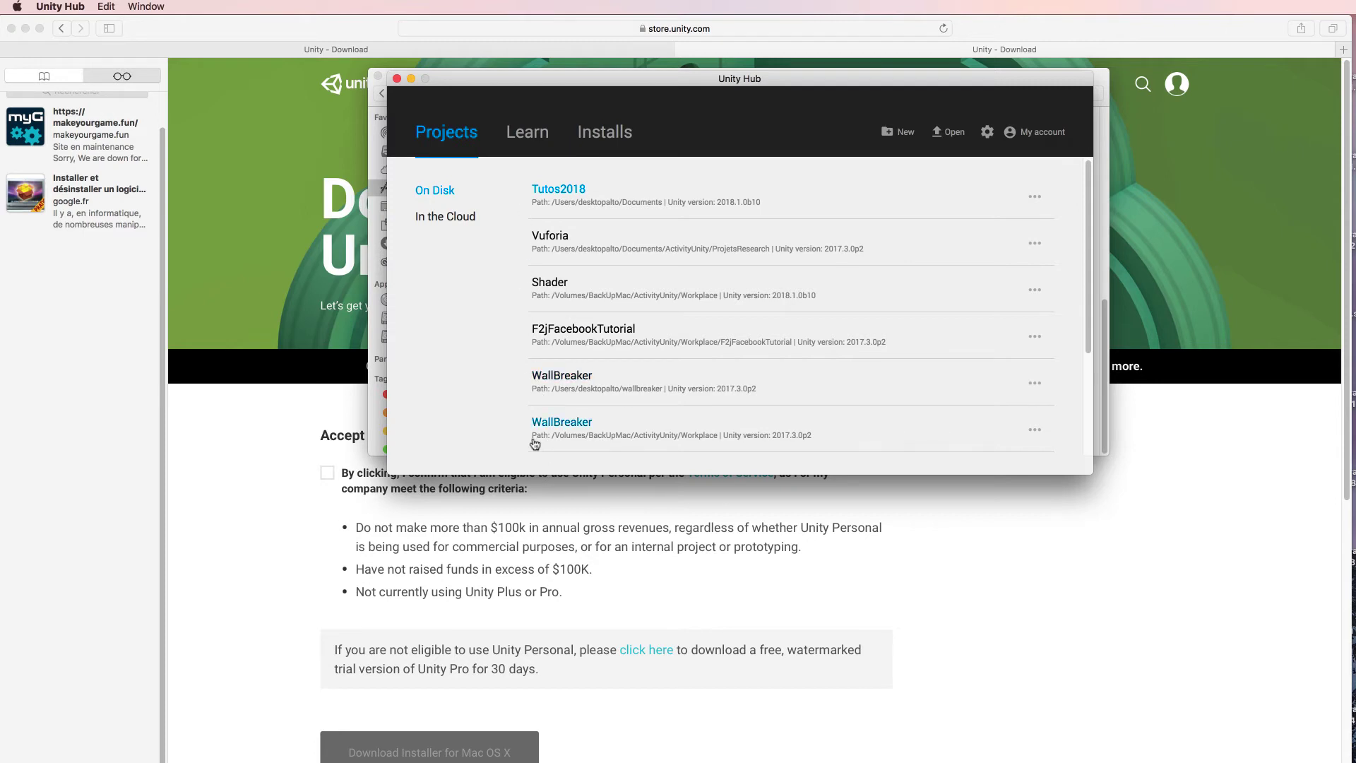
click(1036, 199)
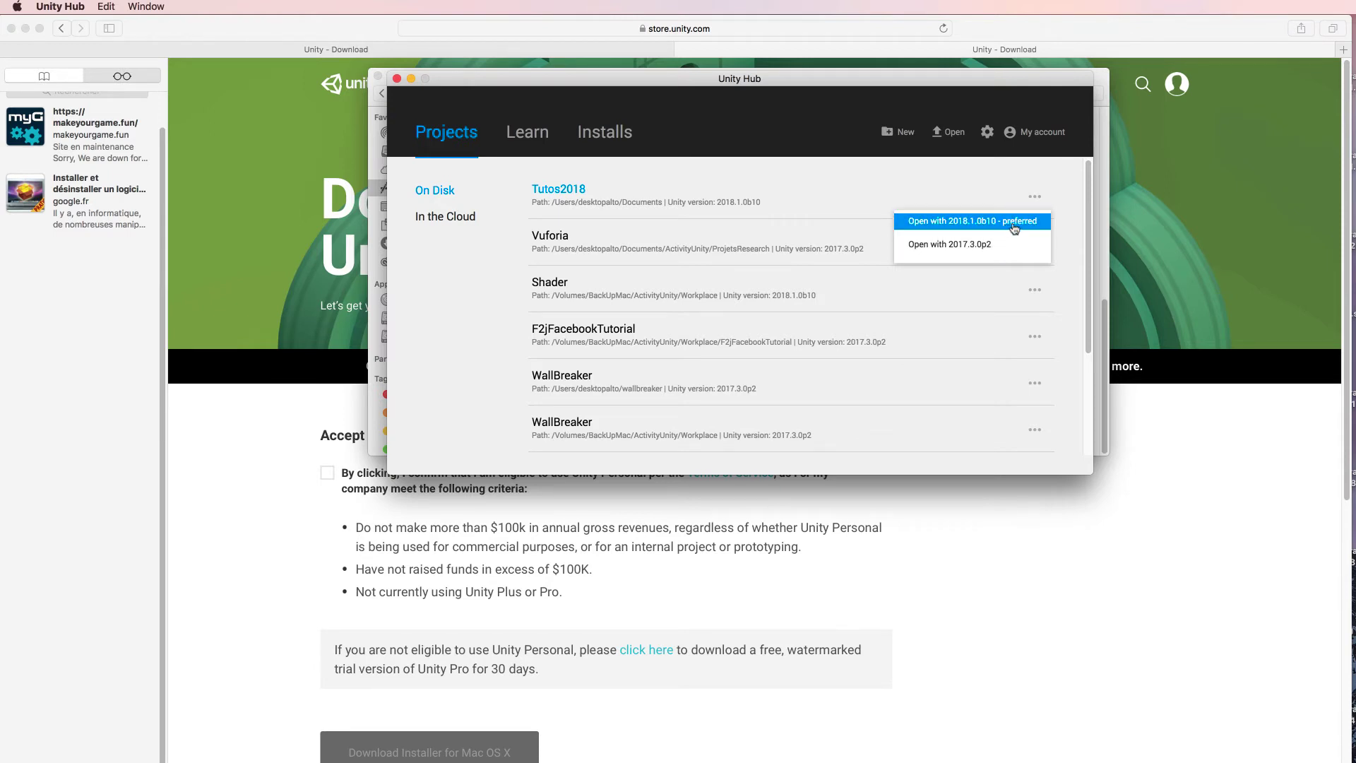
click(873, 211)
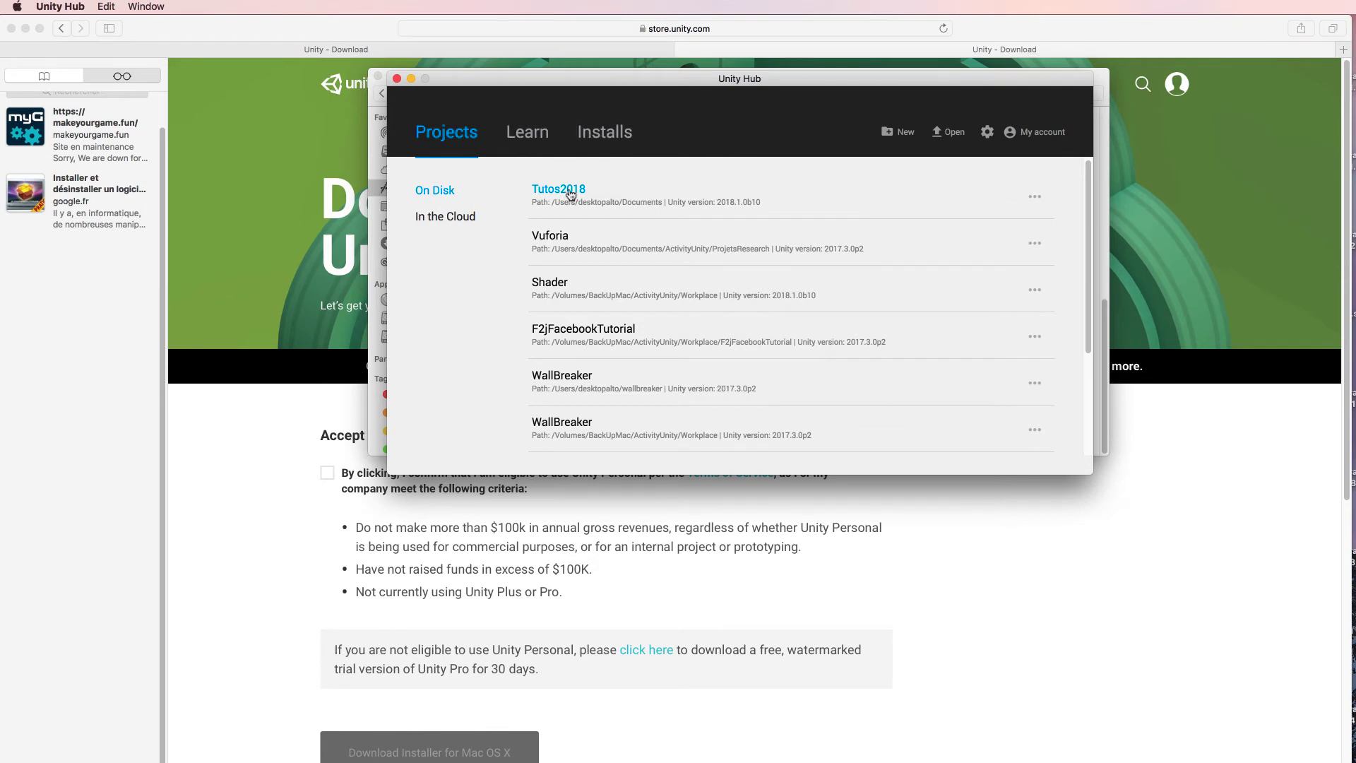
click(1035, 199)
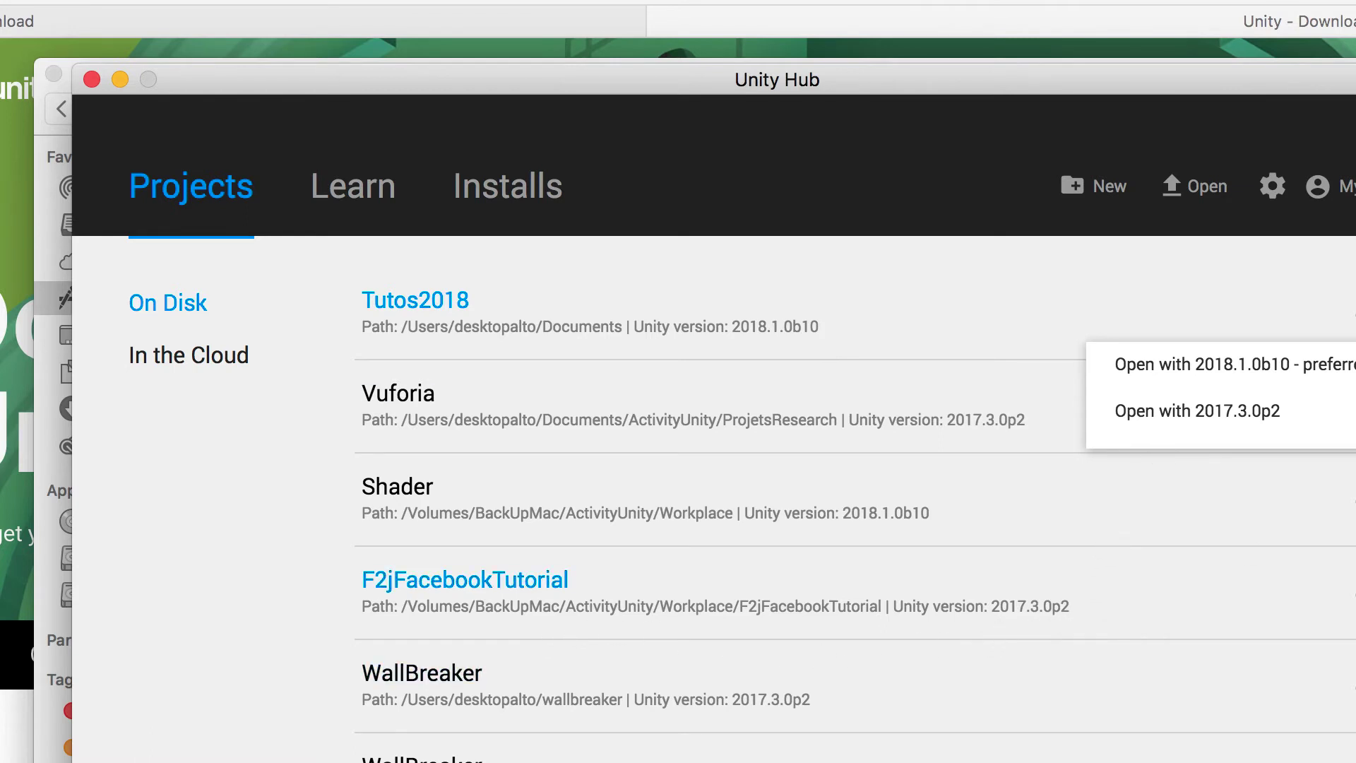
click(1354, 595)
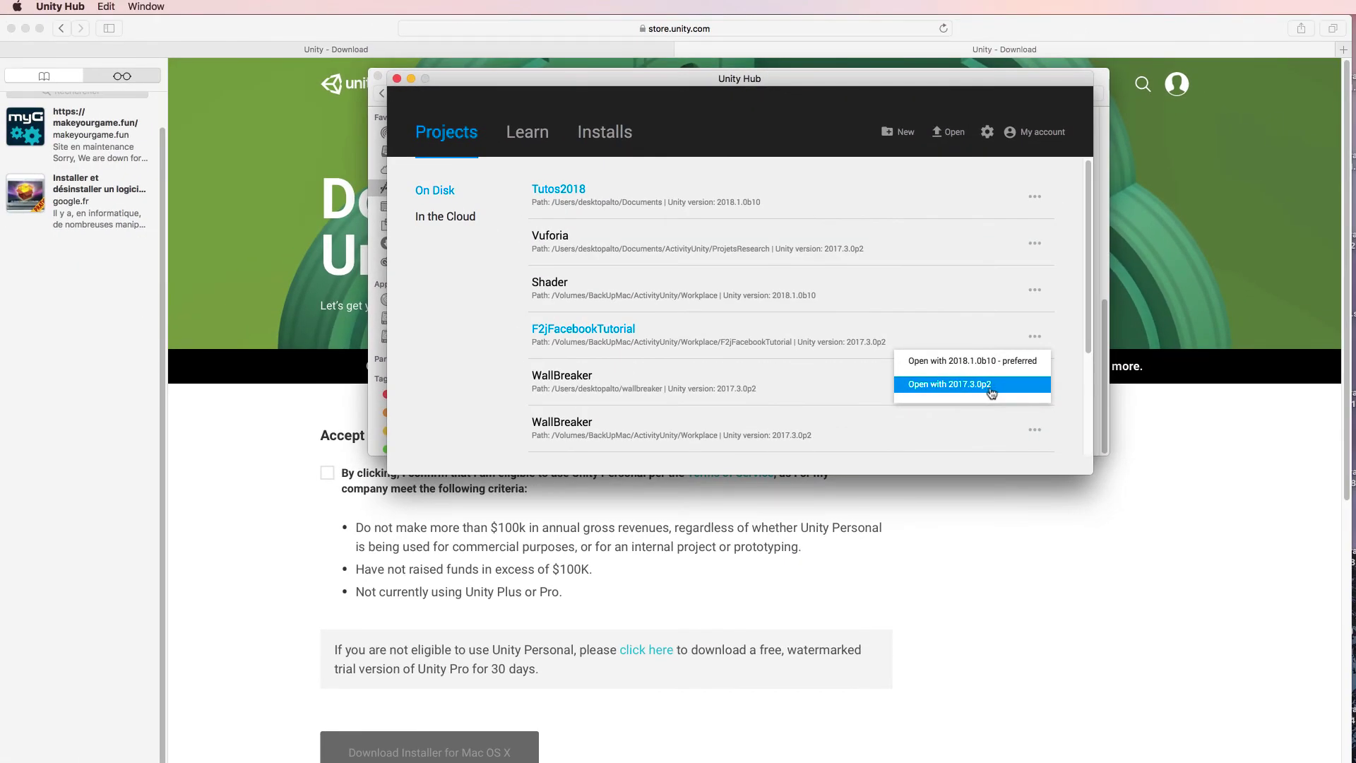
click(731, 137)
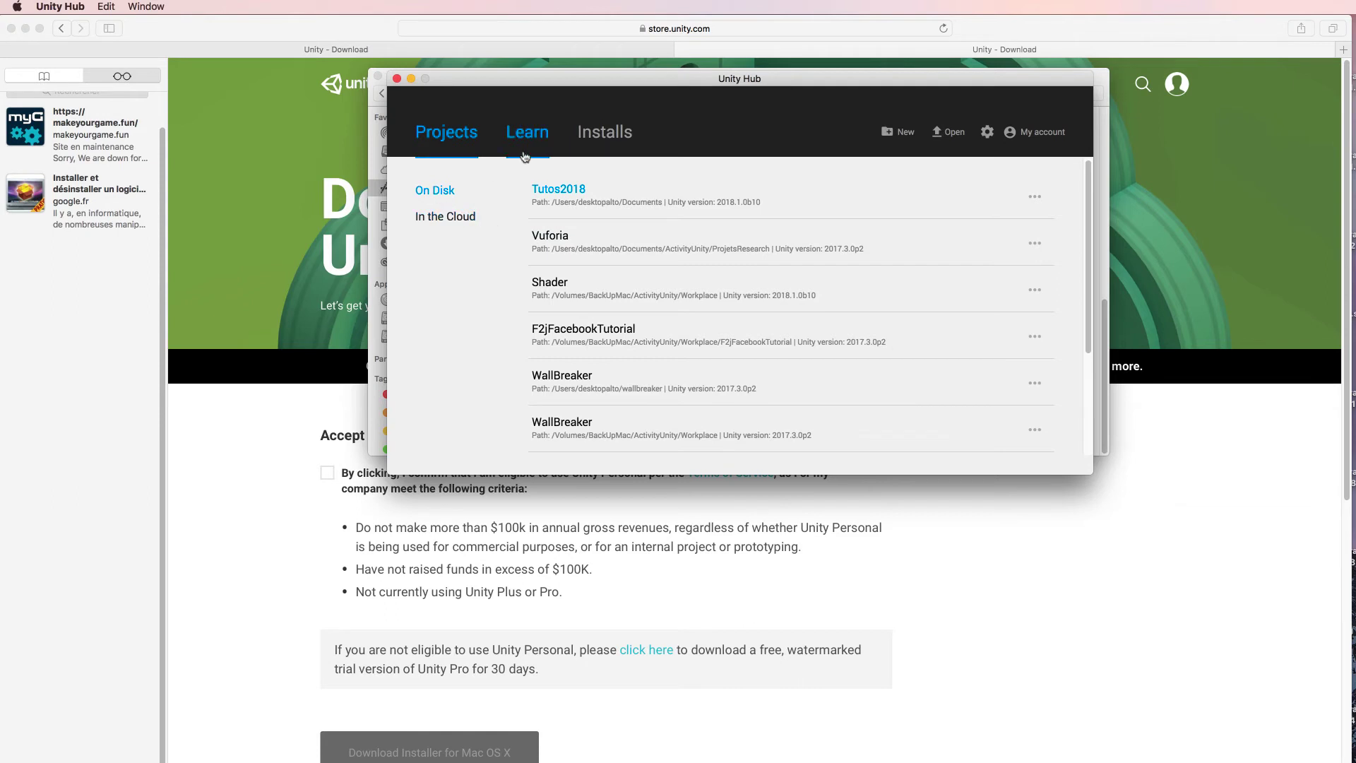
Review the components and platforms that can be added to the installed Unity 2018.1.0b10, and leave without adding any.
click(604, 139)
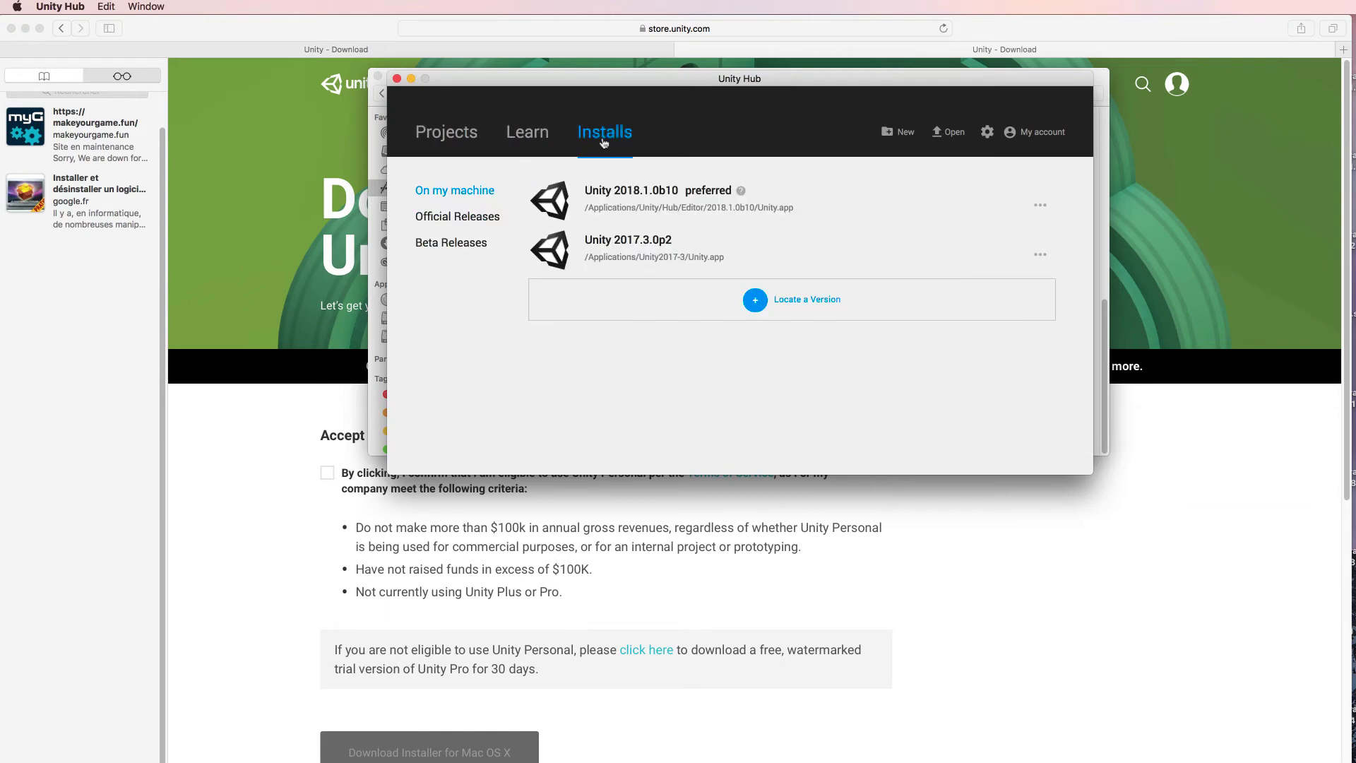
click(1041, 209)
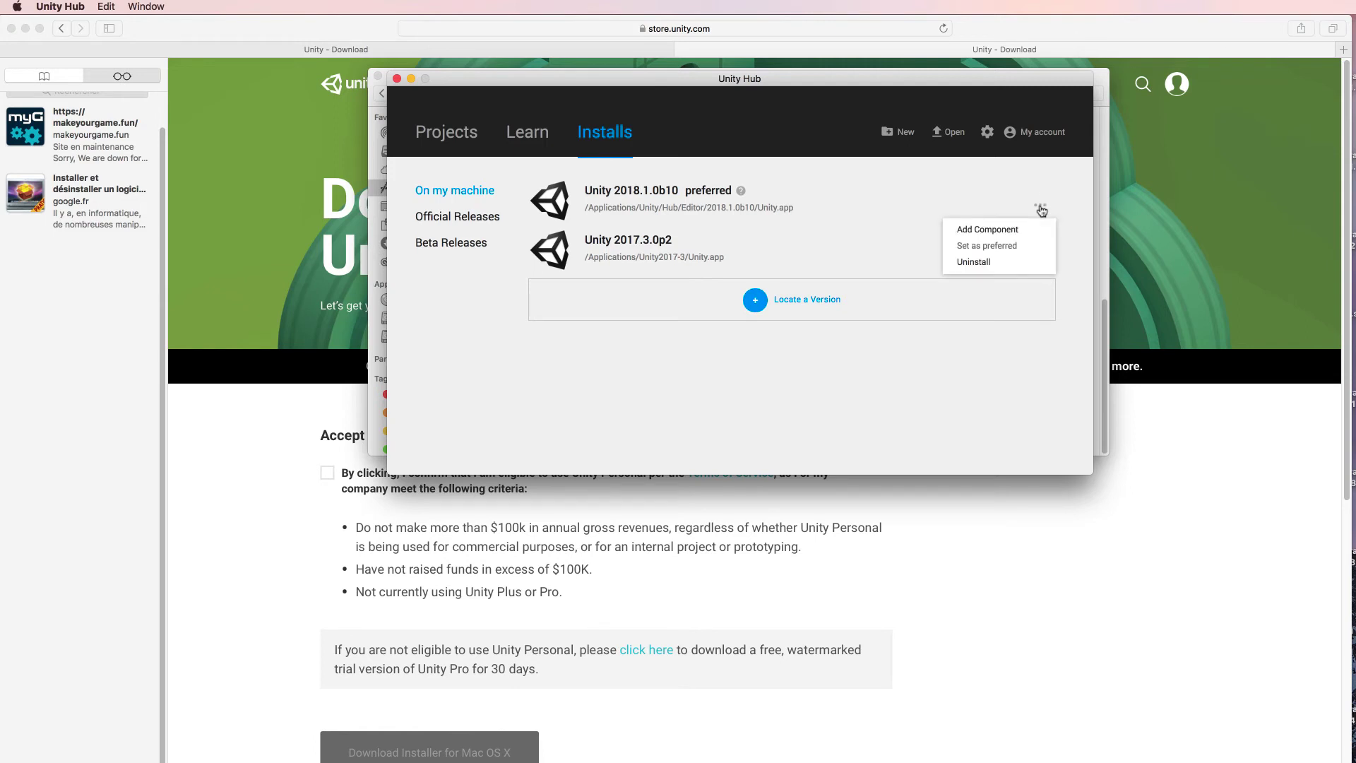
click(1007, 231)
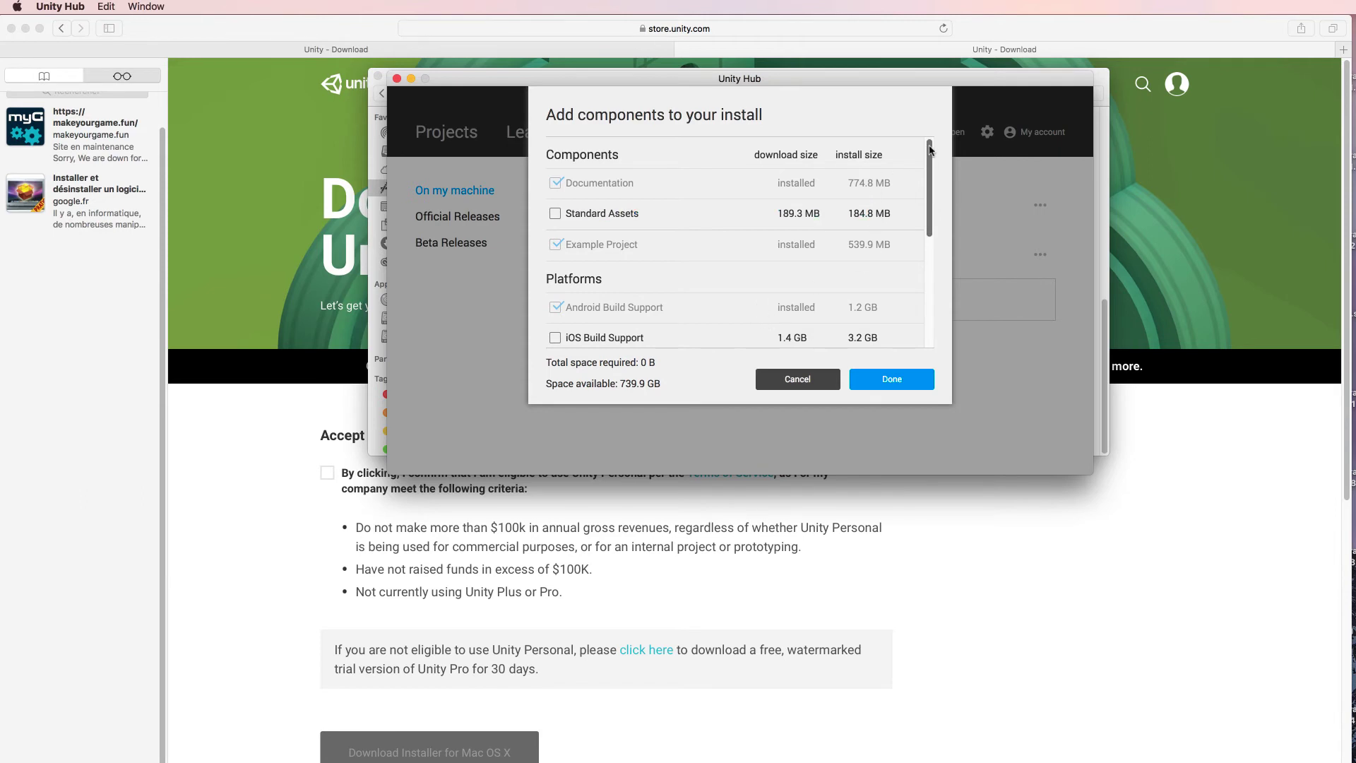
drag(929, 148, 930, 245)
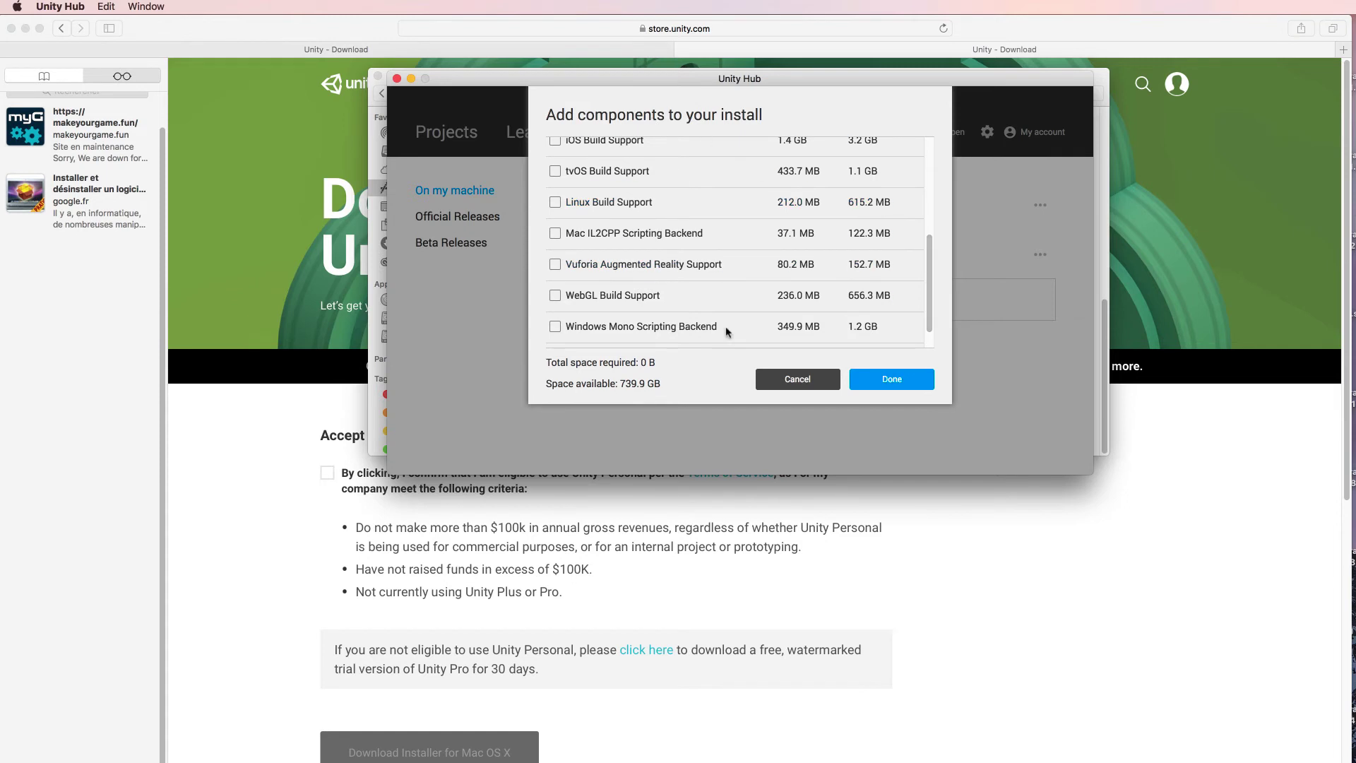
click(782, 389)
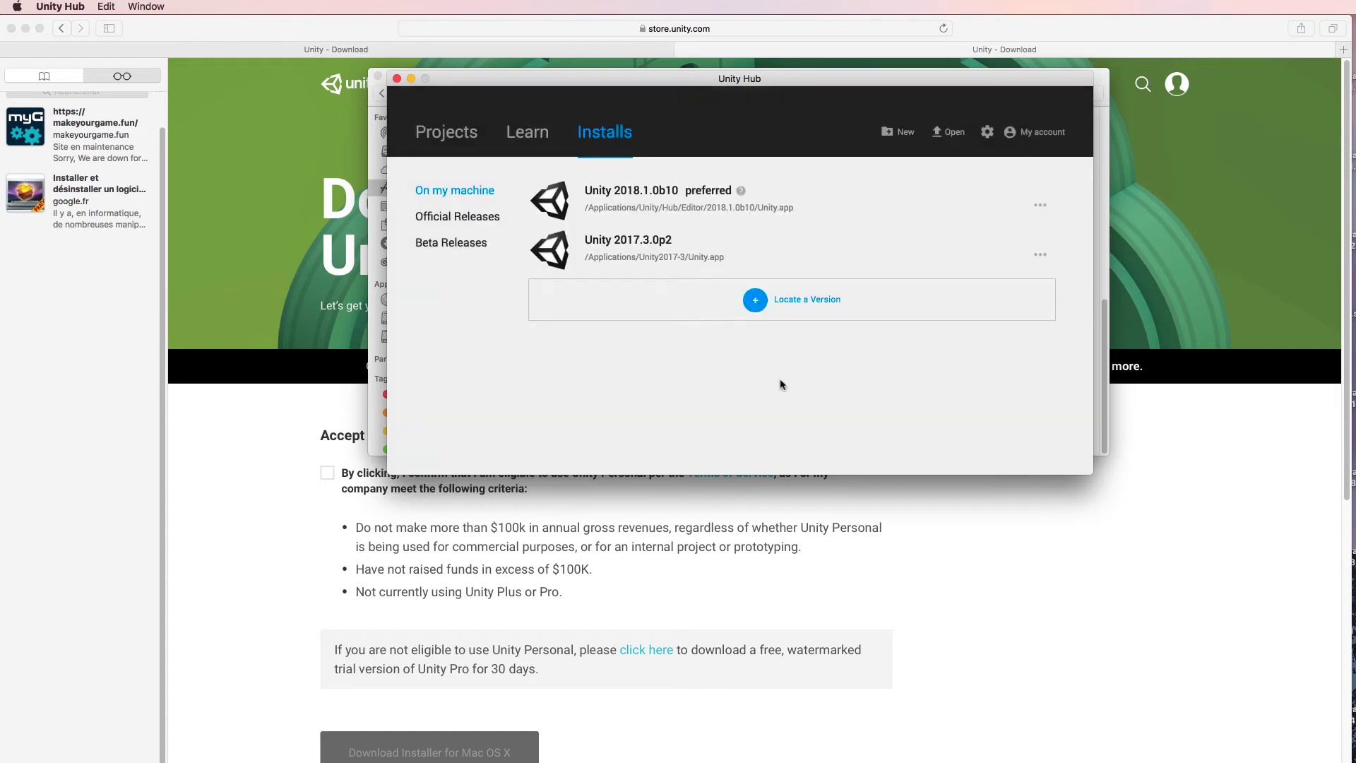
click(1042, 208)
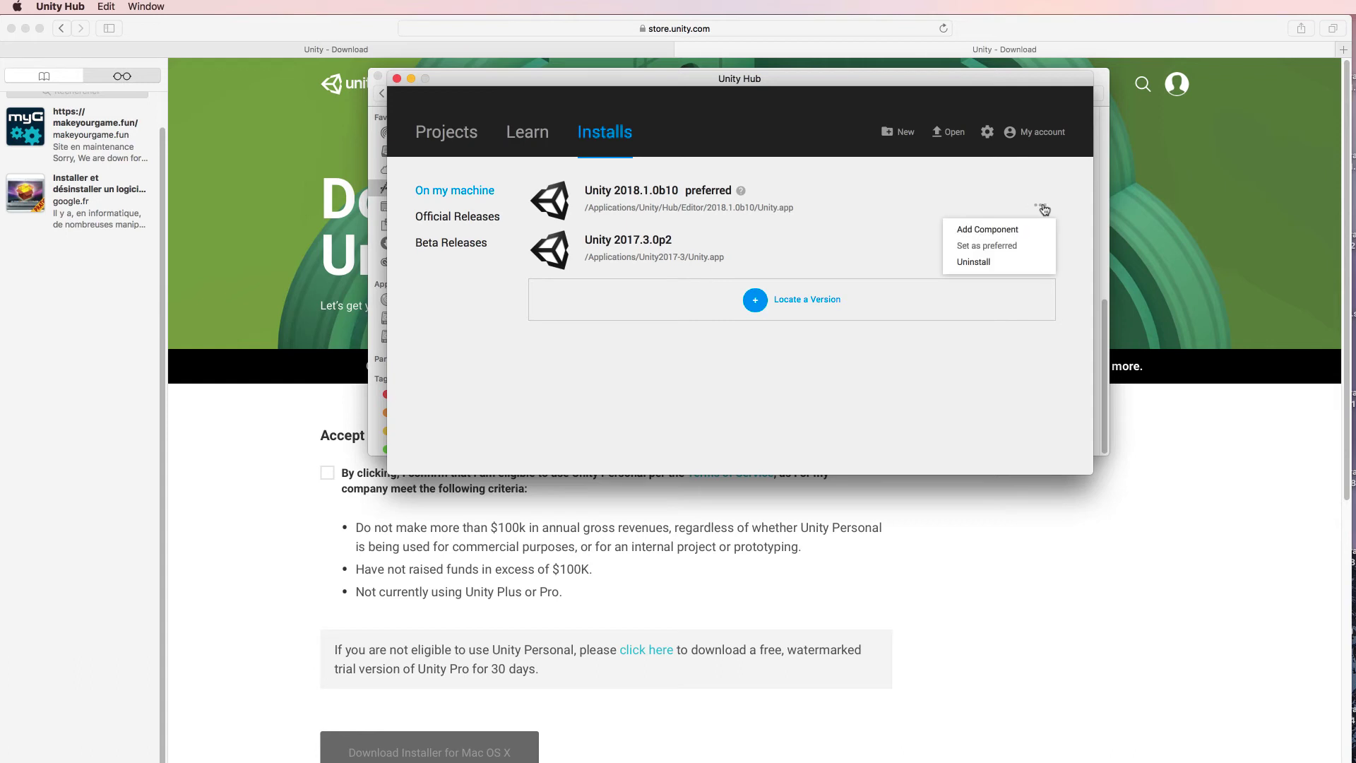
click(1003, 234)
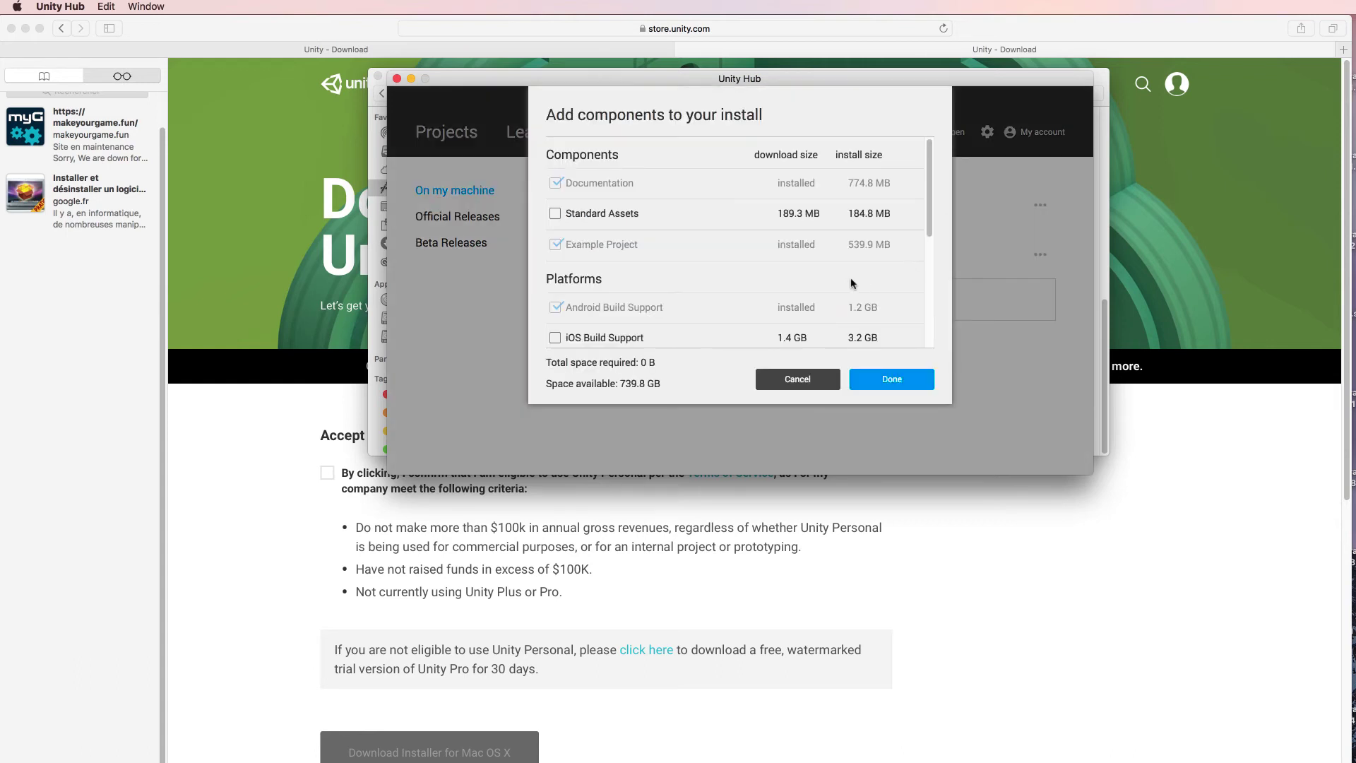
drag(929, 152, 766, 160)
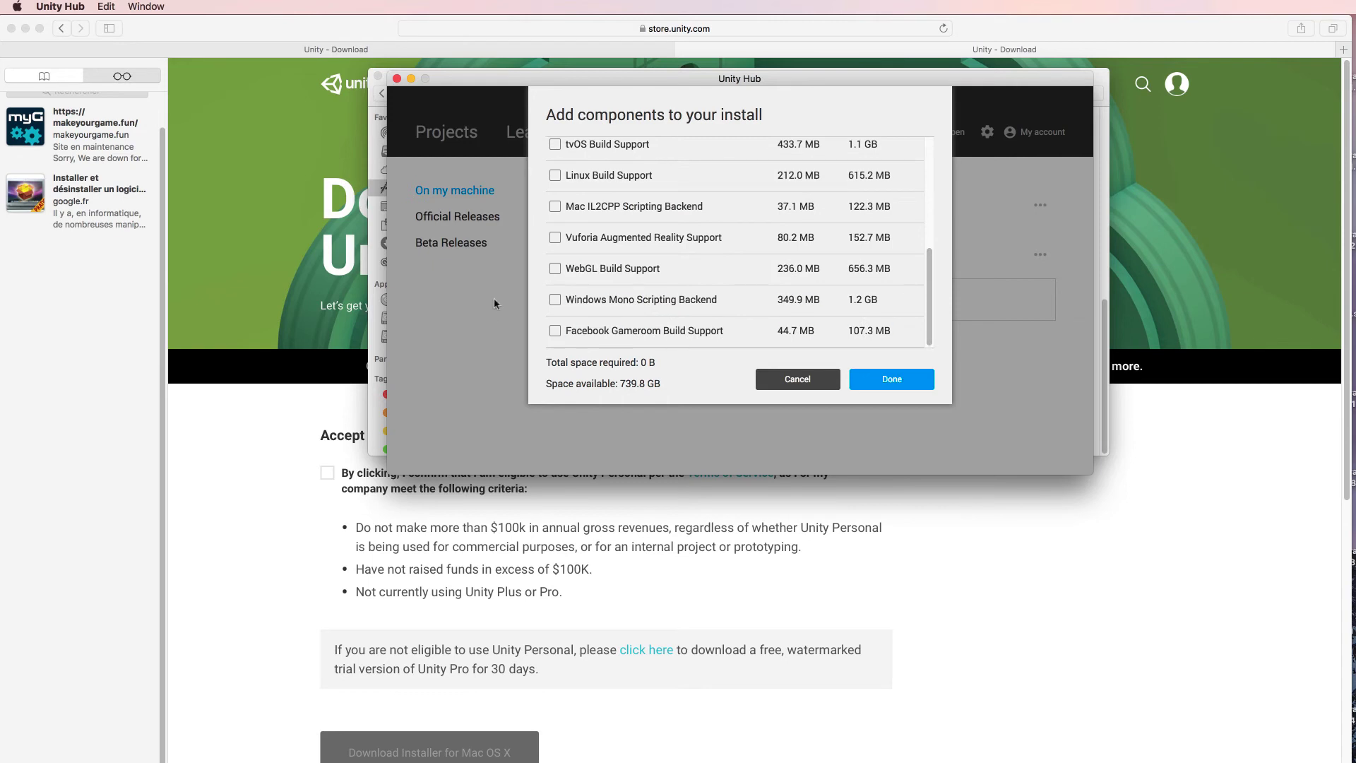
click(795, 384)
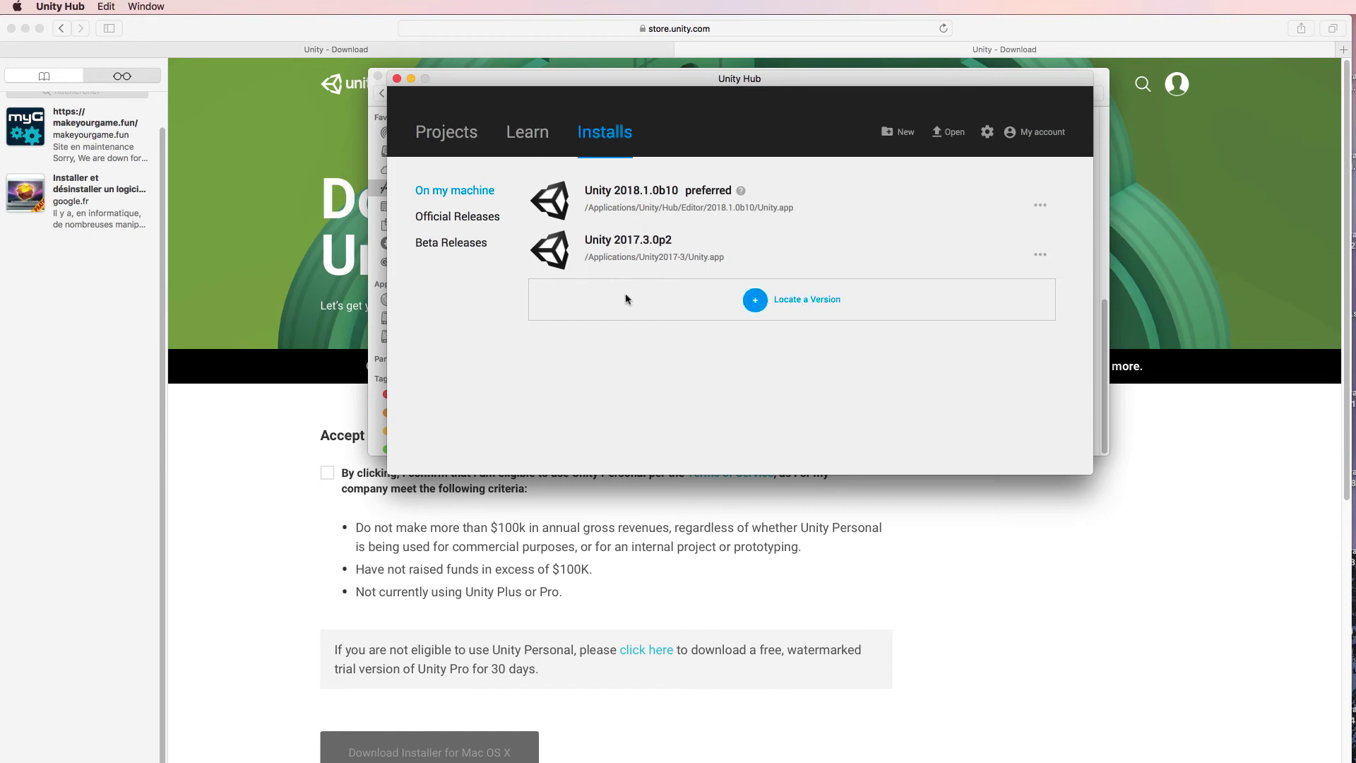
View the file browser for locating an existing Unity version, and close it without selecting an editor.
click(799, 302)
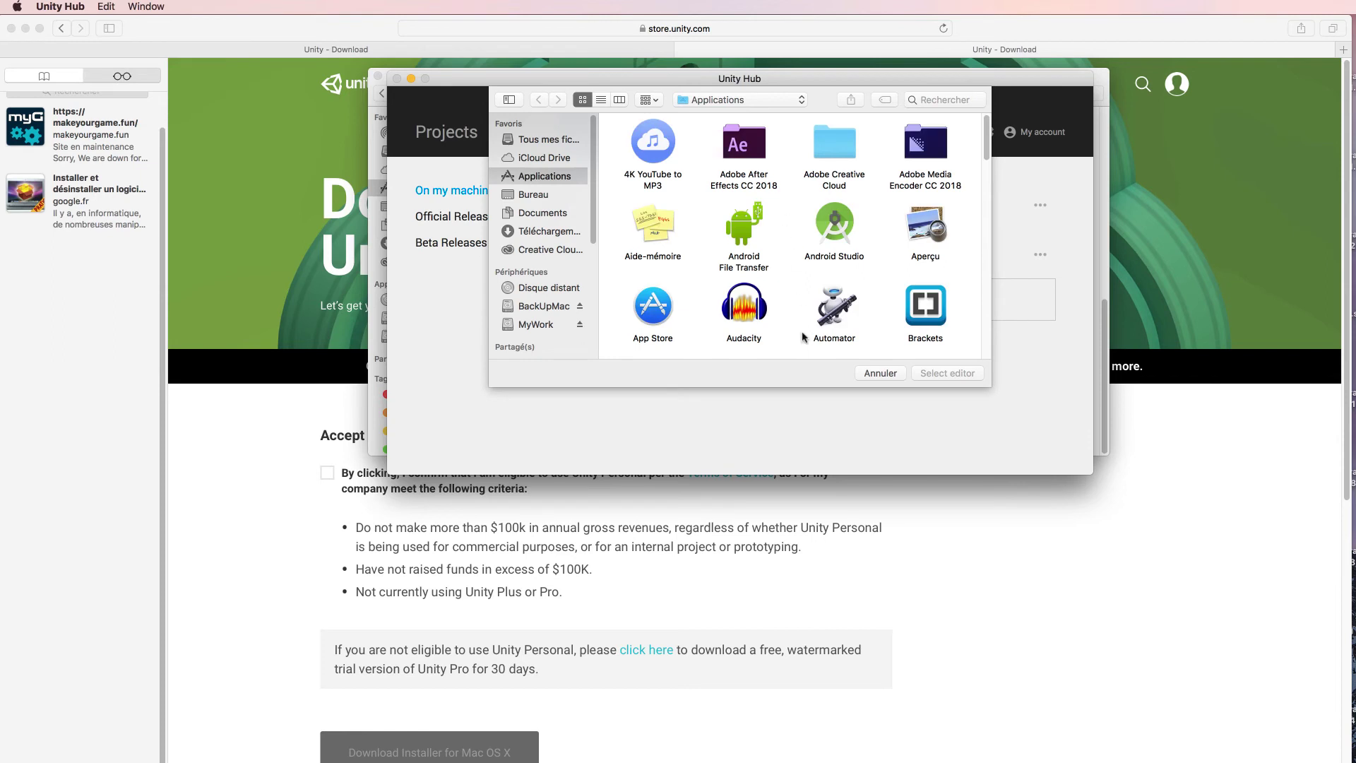
click(892, 376)
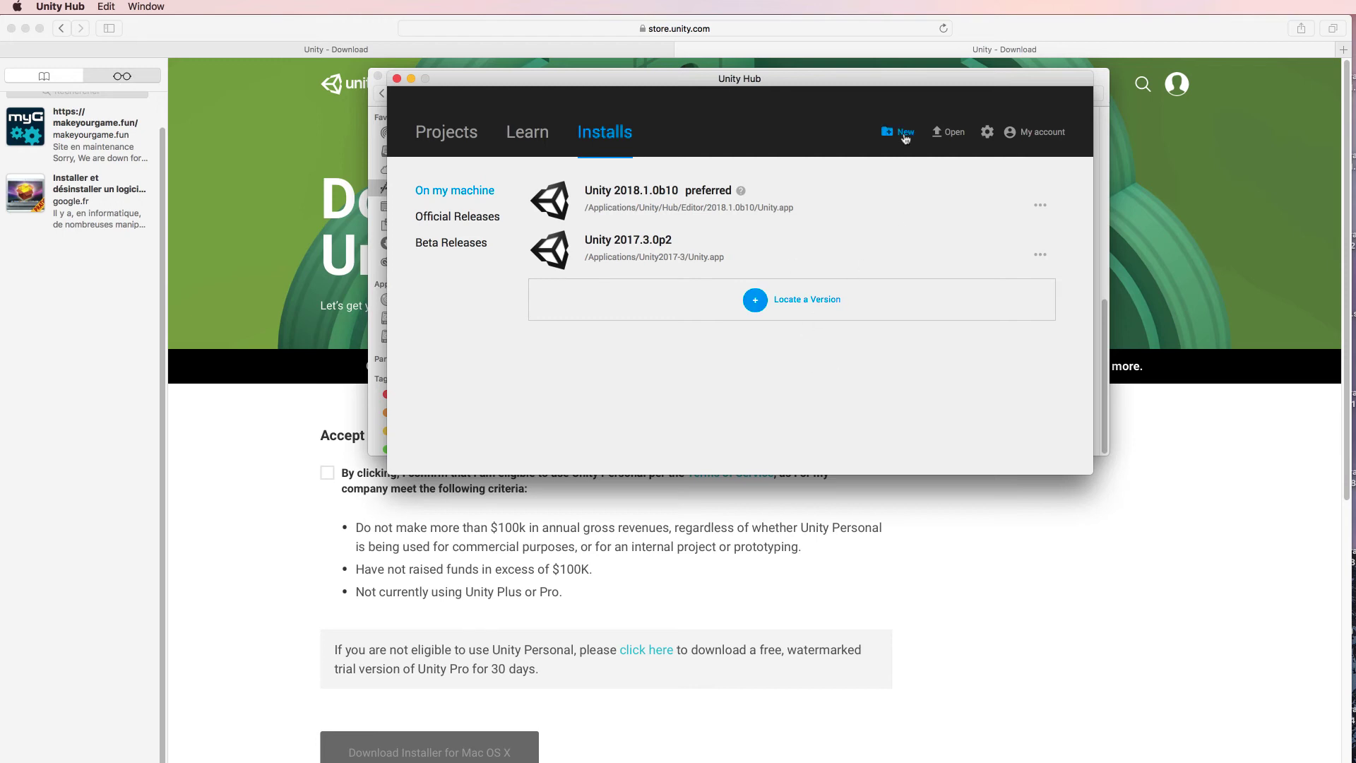
Open the new project form, view the folder browser for its location, and keep the default location and project name.
click(905, 136)
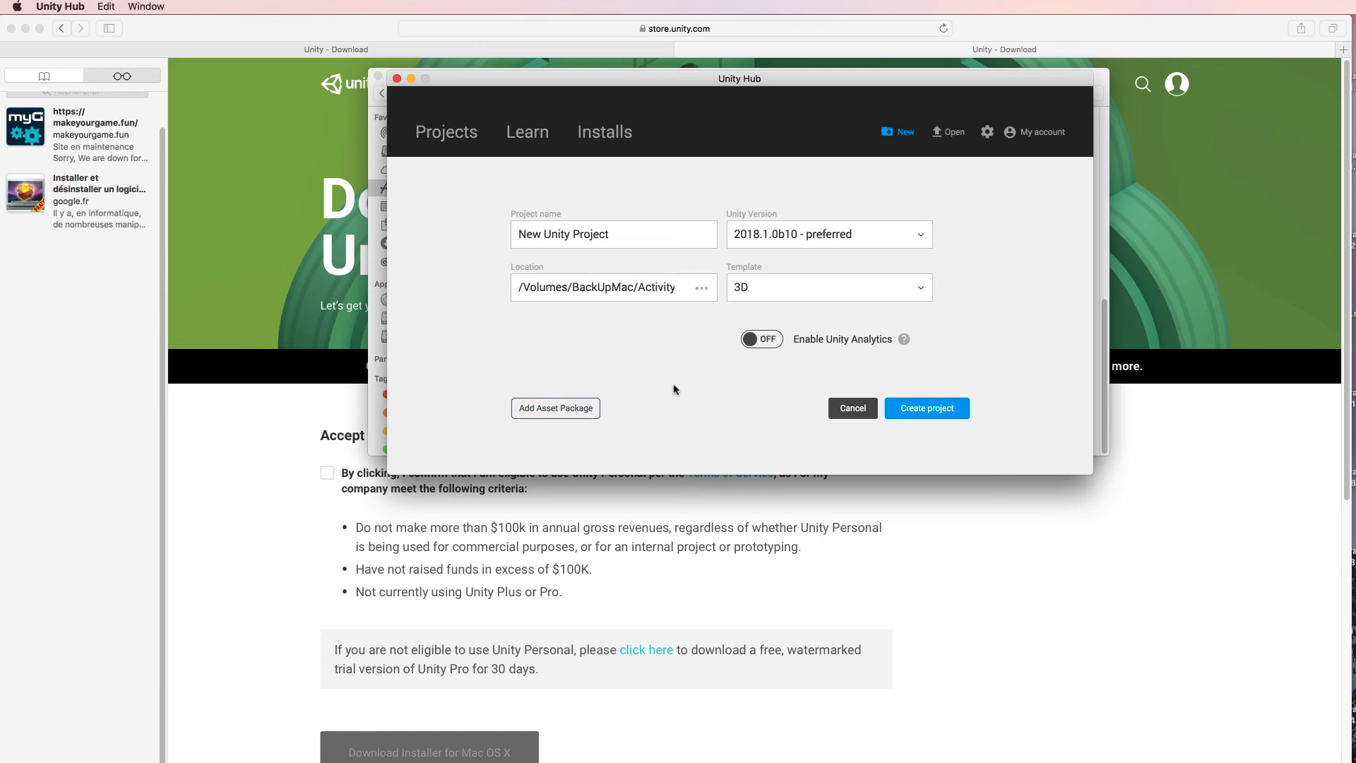
click(703, 289)
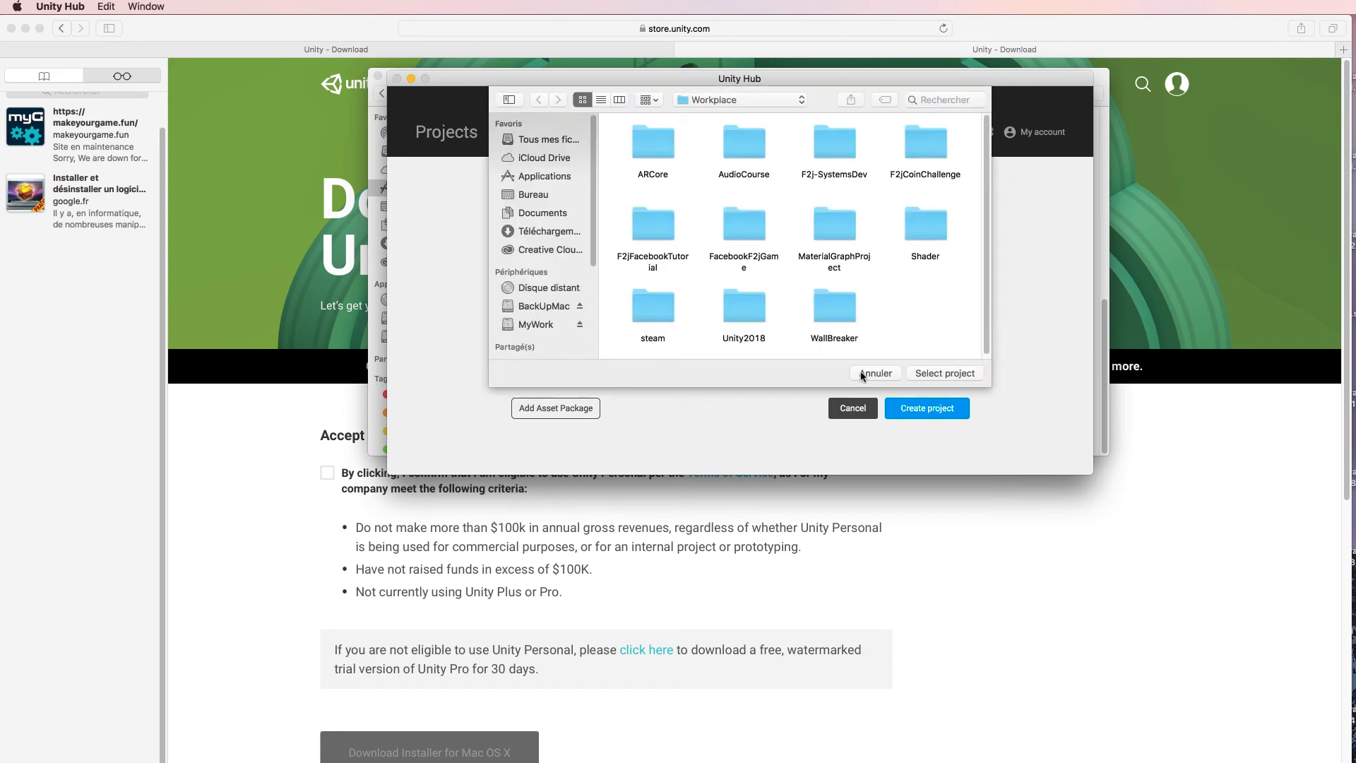
click(875, 373)
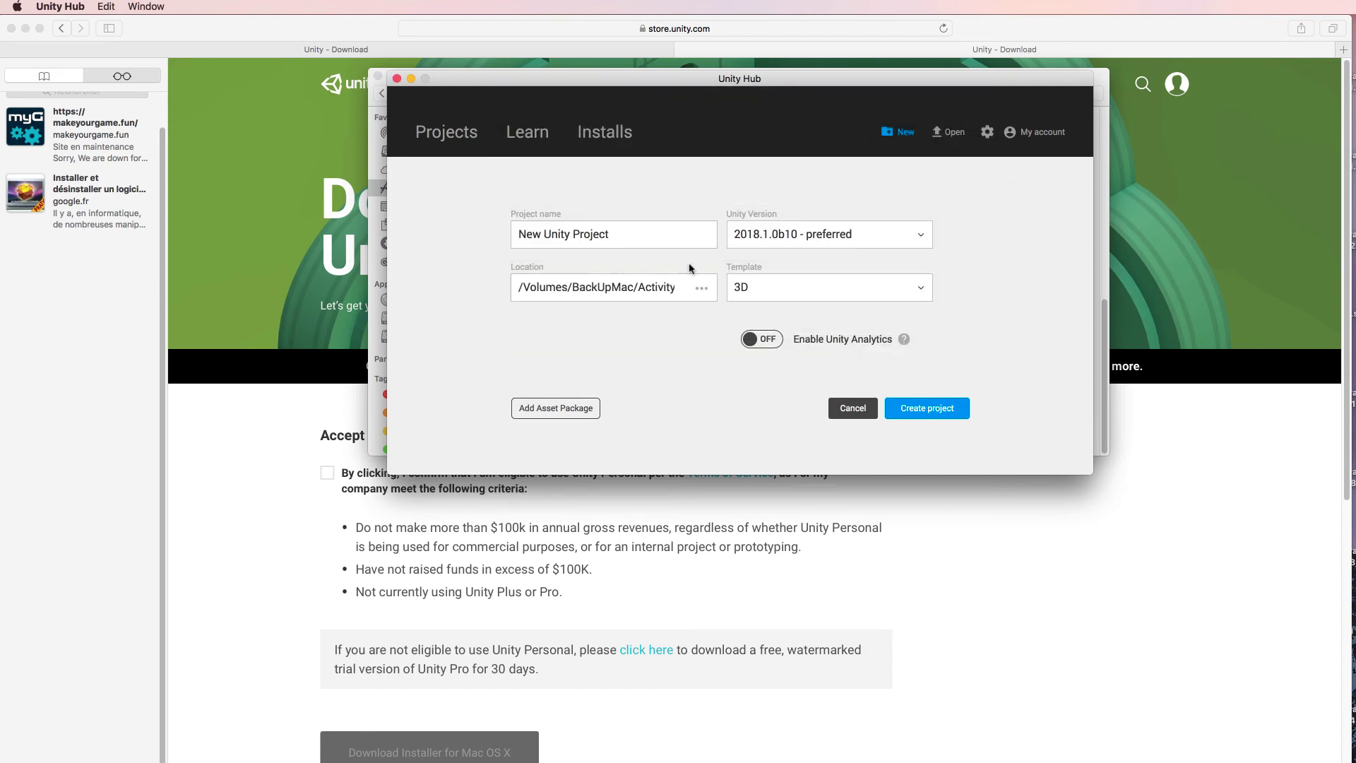
click(668, 241)
key(super+a)
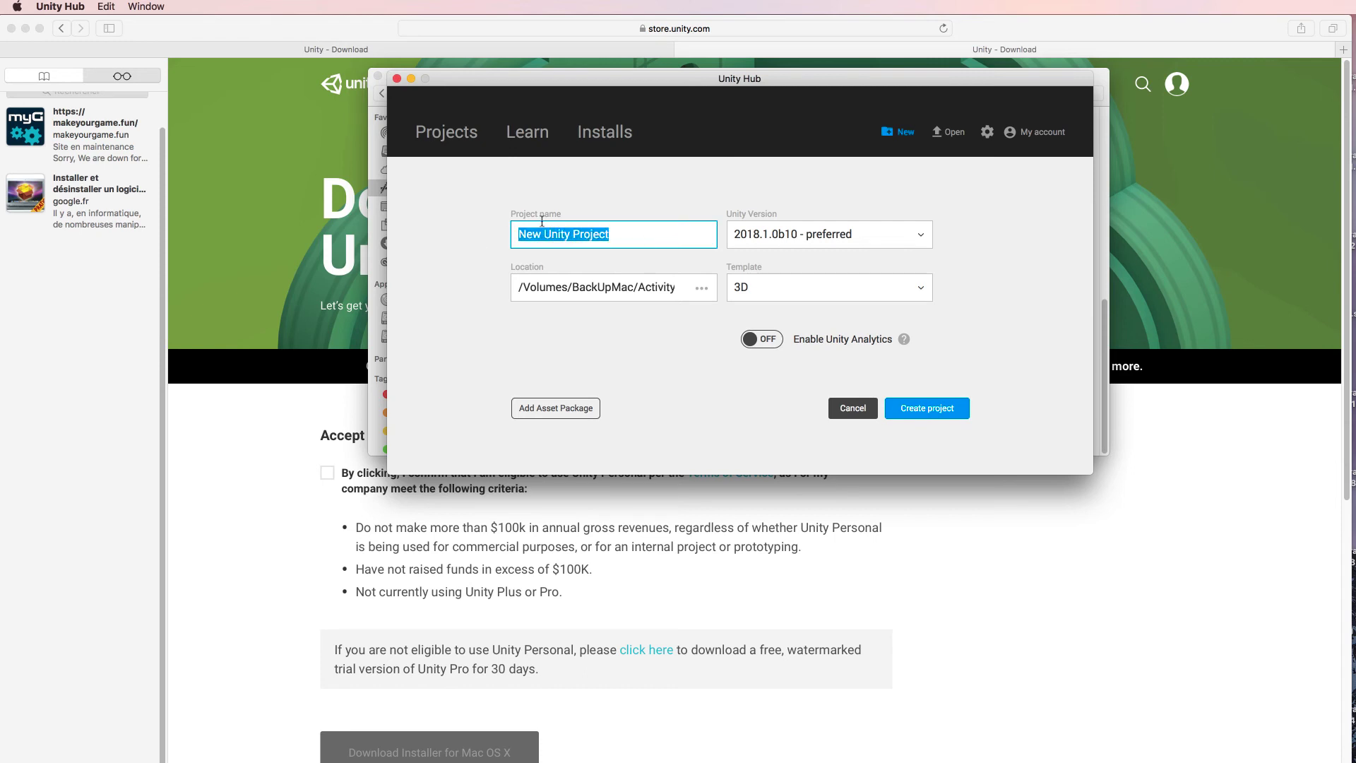
Review the Unity versions and templates available for the new project, keeping 2018.1.0b10 and the 3D template.
click(922, 238)
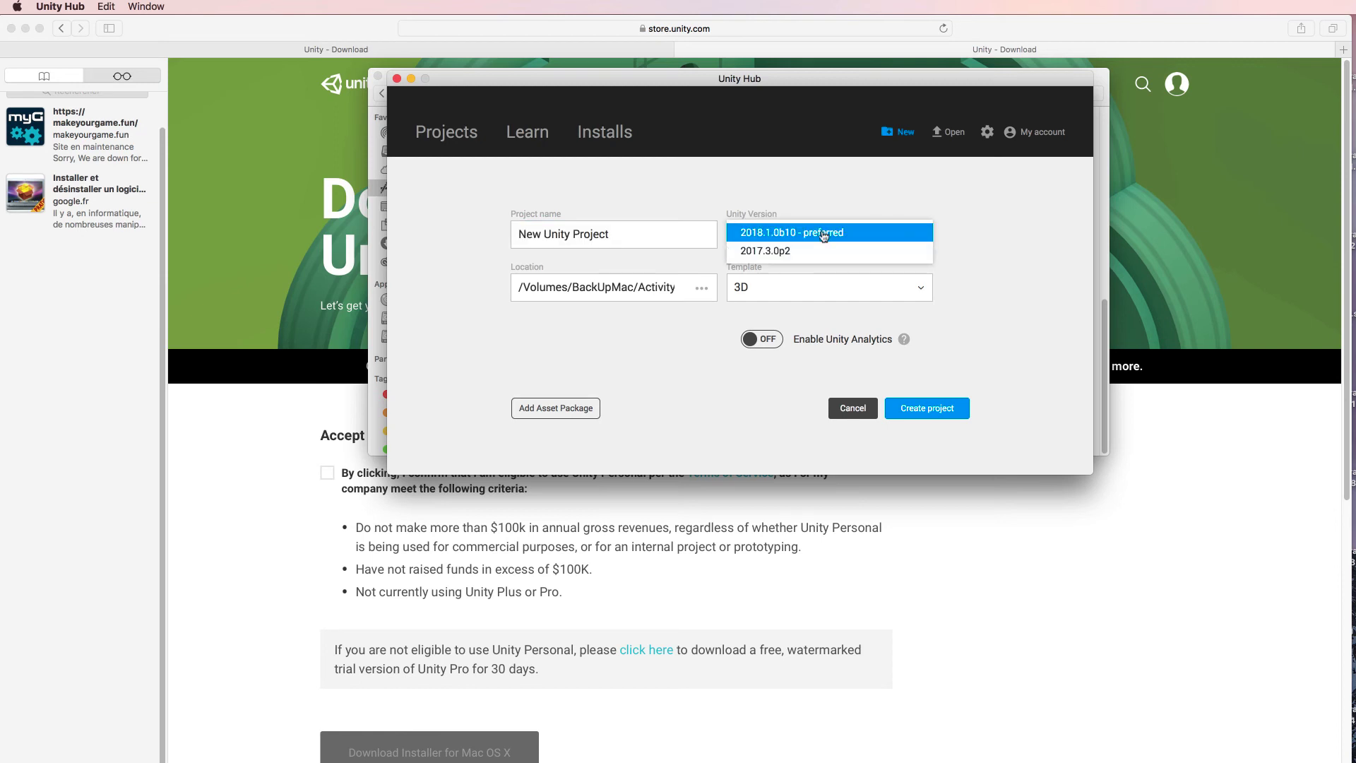
click(1041, 210)
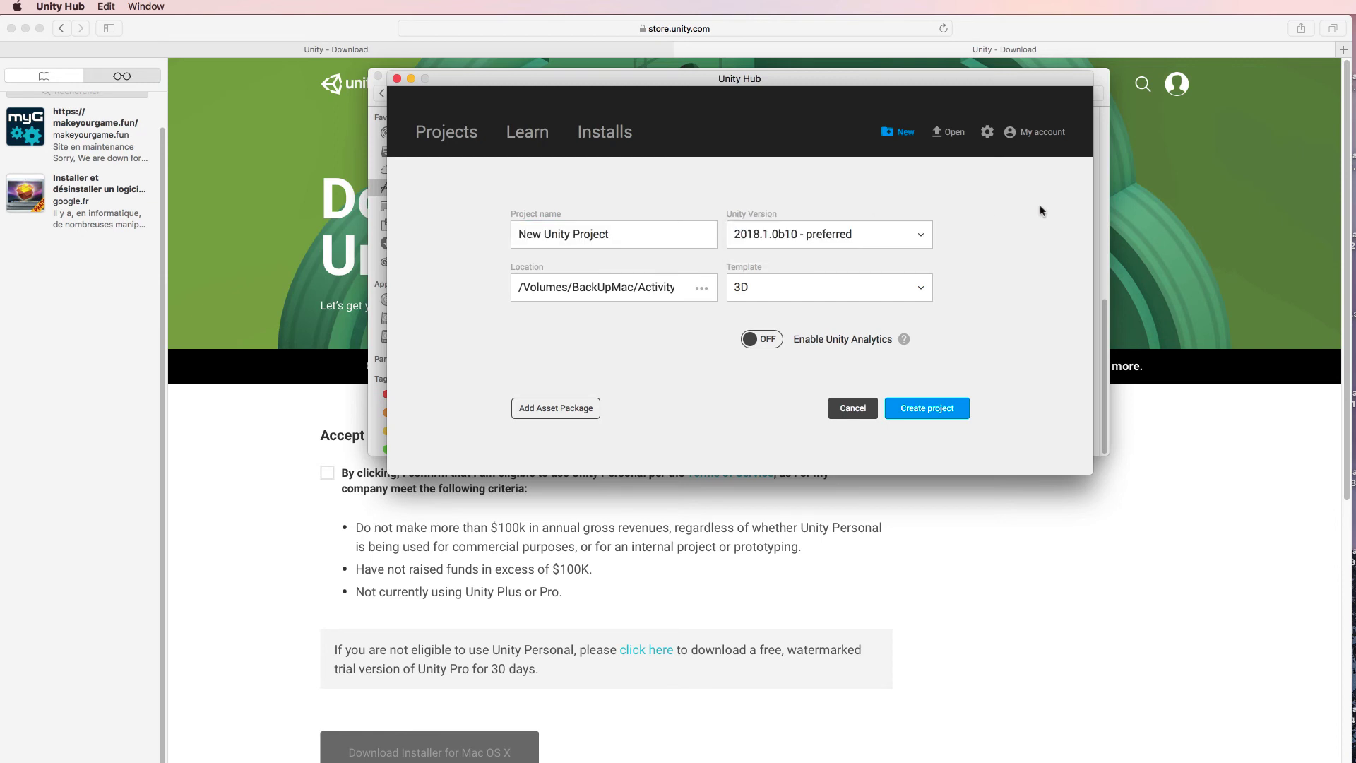
click(920, 291)
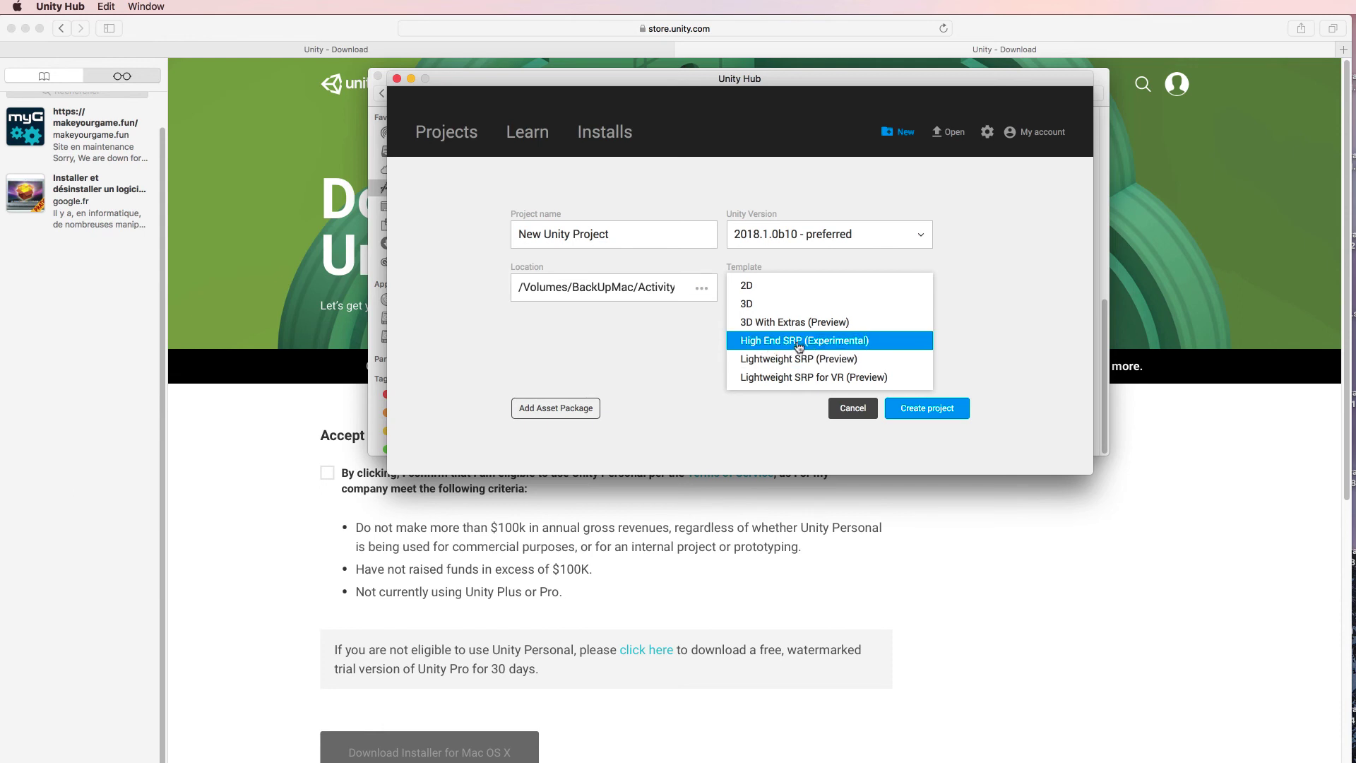
click(995, 301)
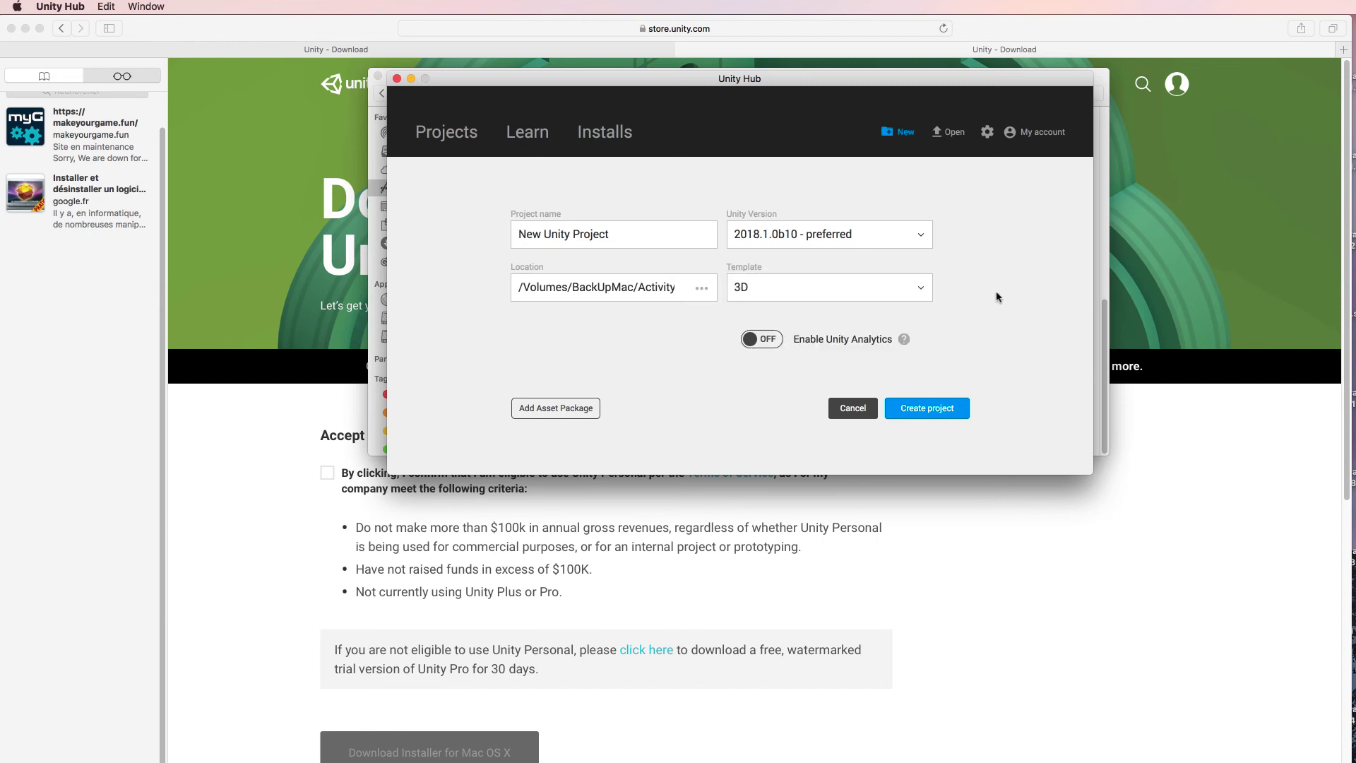
Enable Unity Analytics to view the organization setting for the new project, and disable it again.
click(770, 342)
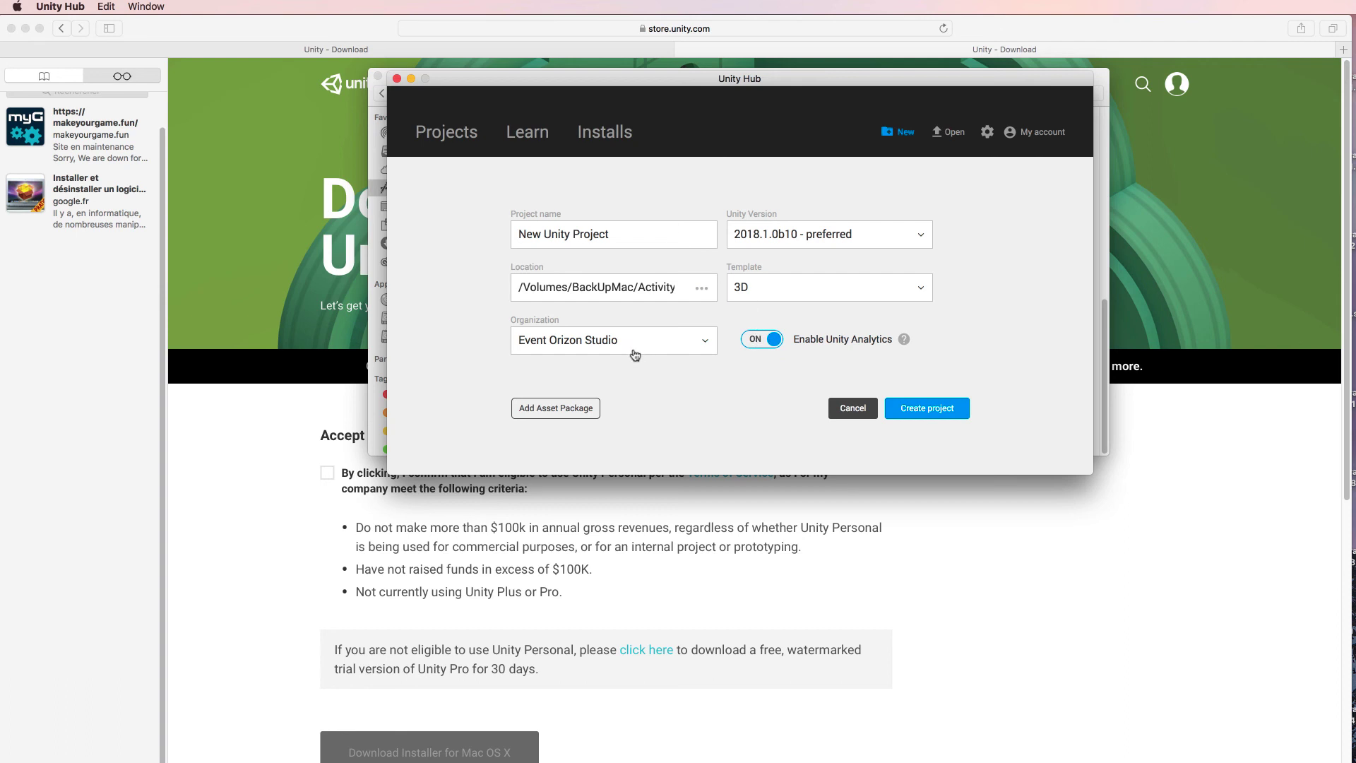
click(758, 340)
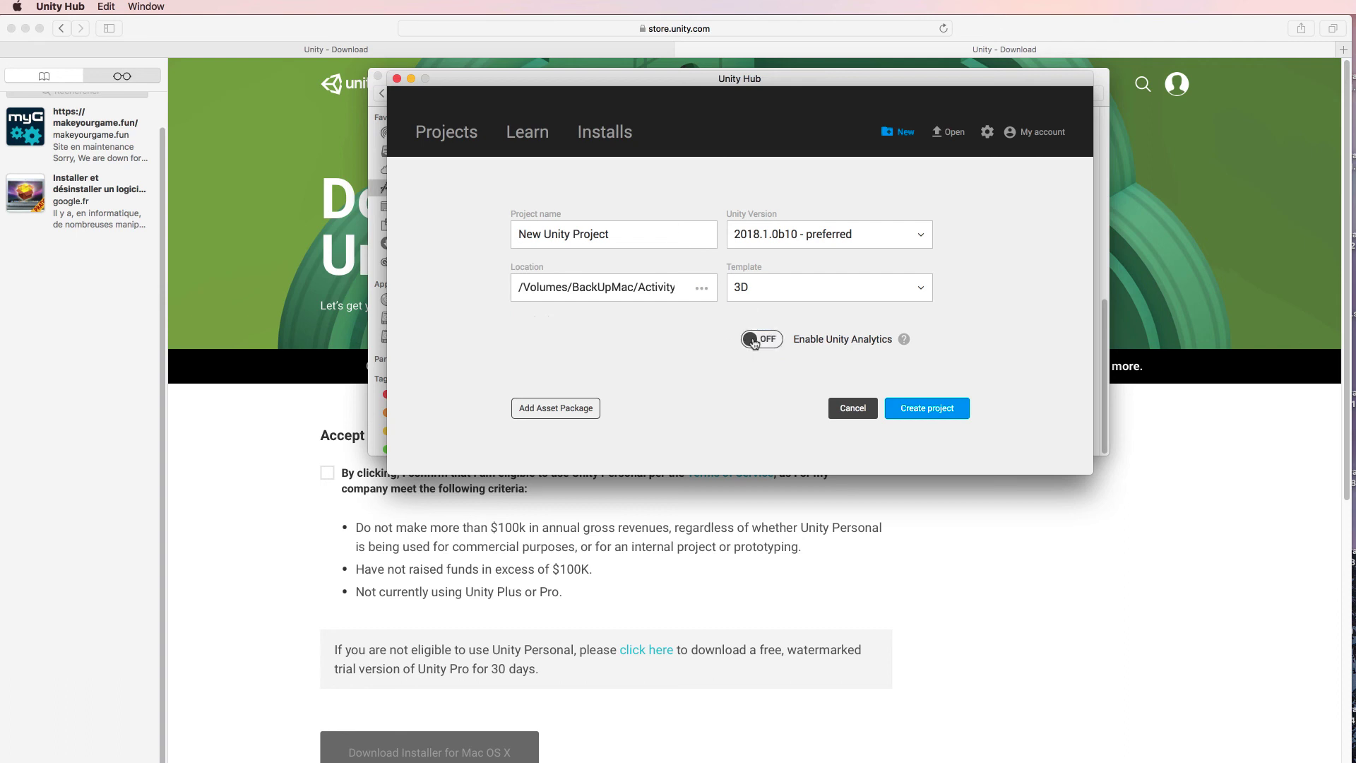
Move the Unity Hub window lower over the Unity download page, with the new project form still open.
click(921, 418)
click(987, 133)
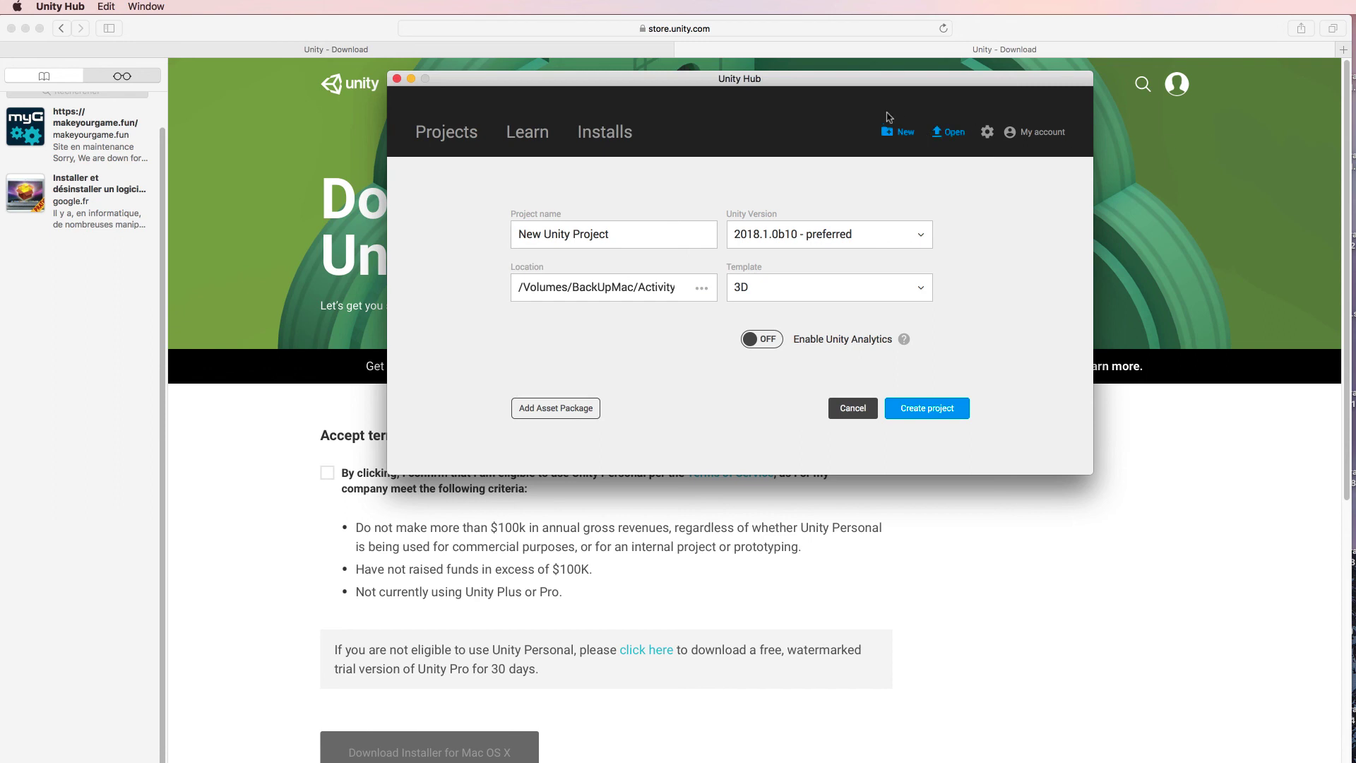
drag(831, 83, 811, 149)
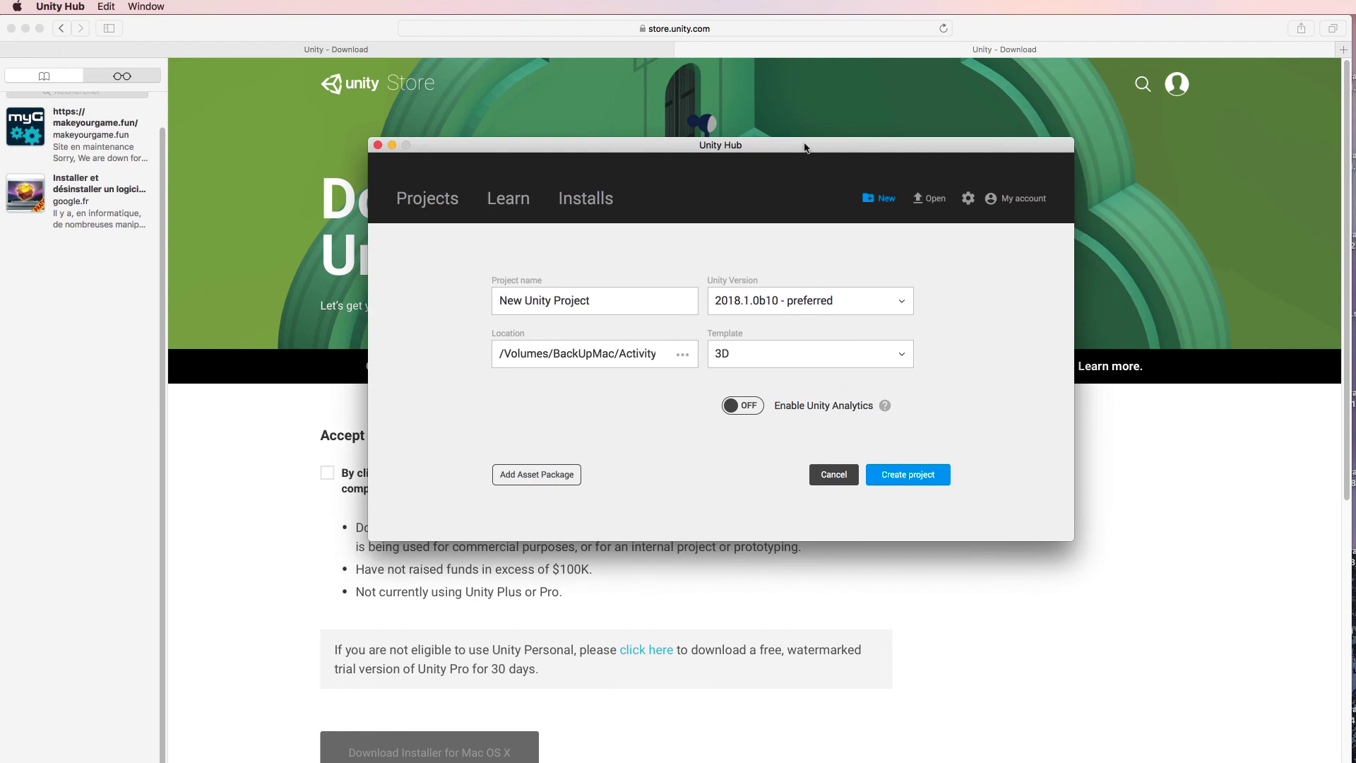